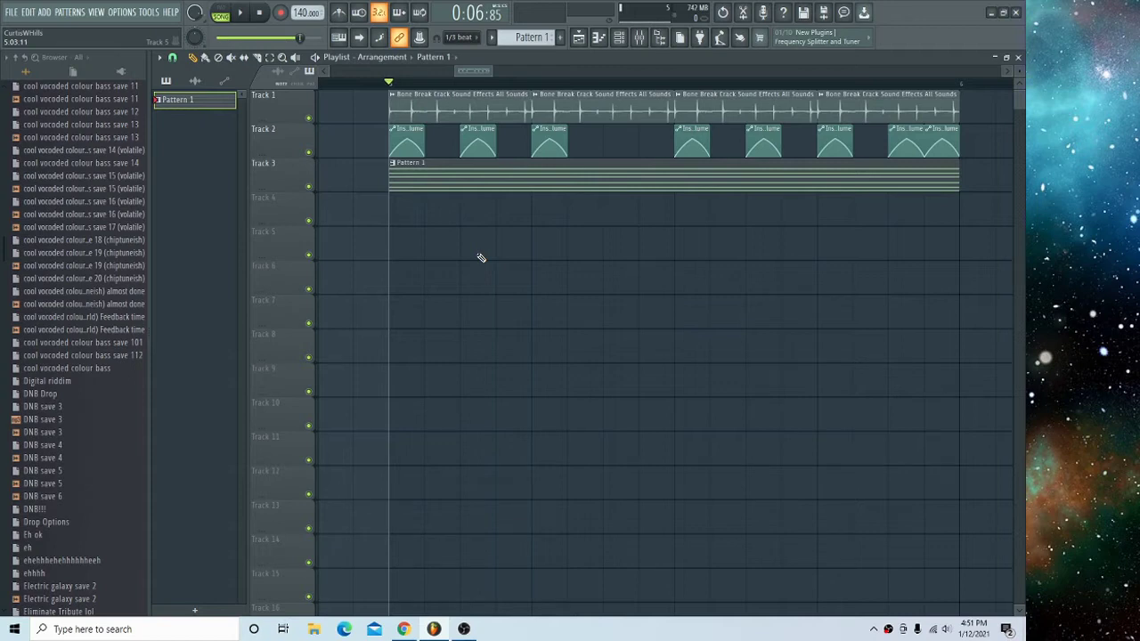
# - In the mixer, route Insert 2 only to the chosen track with 'Route to this track only'
pyautogui.click(406, 141)
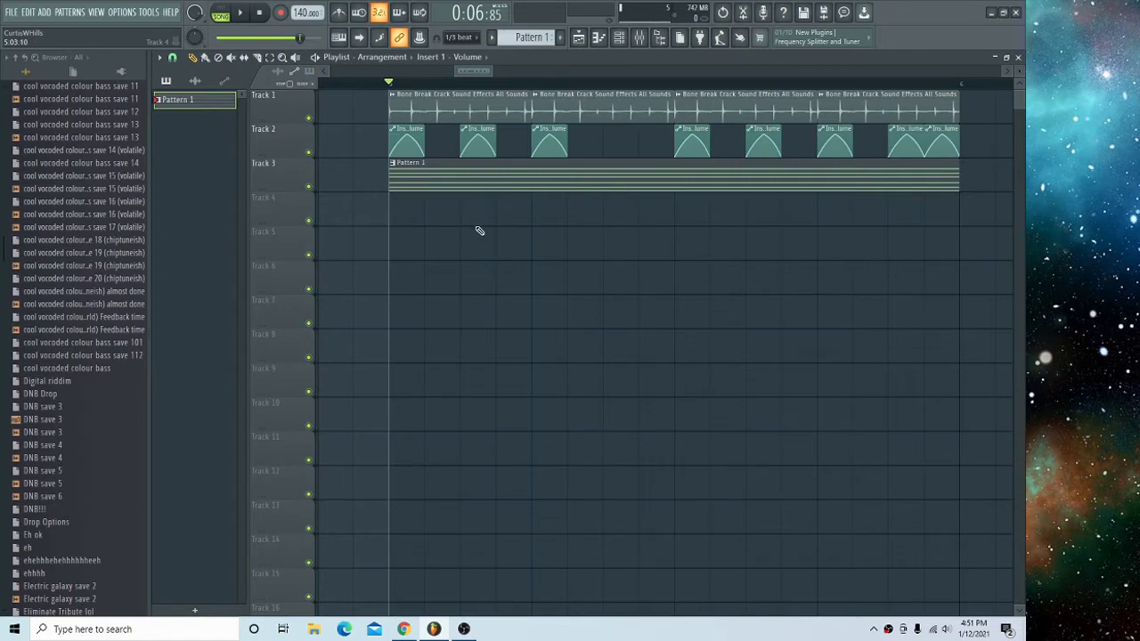
pyautogui.press('F9')
pyautogui.rightClick(235, 361)
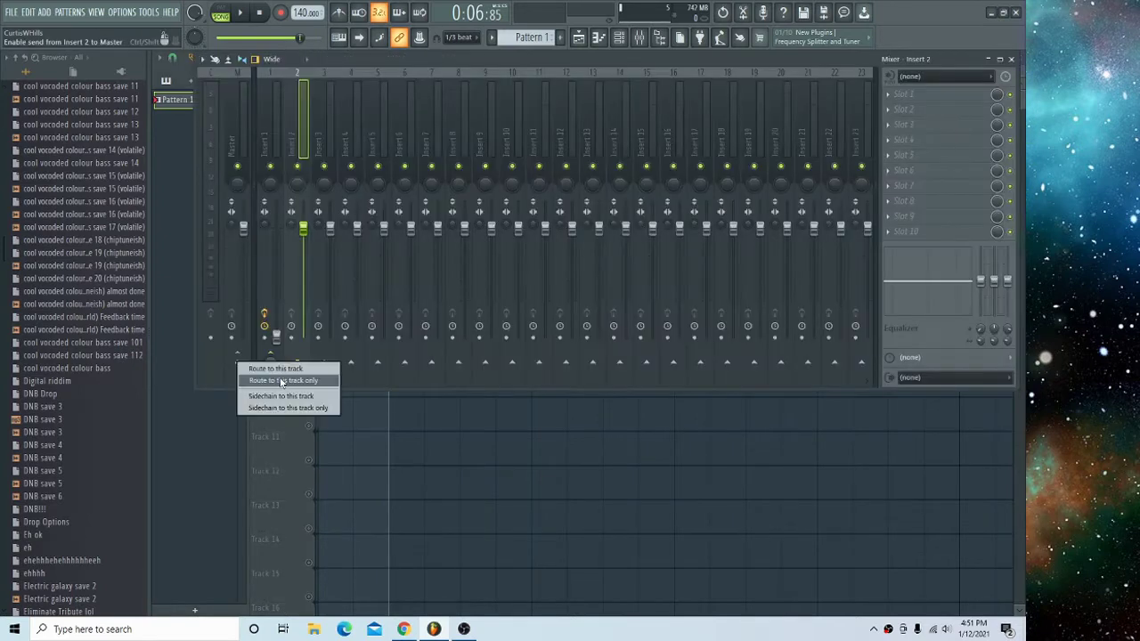
pyautogui.click(245, 363)
pyautogui.press('F9')
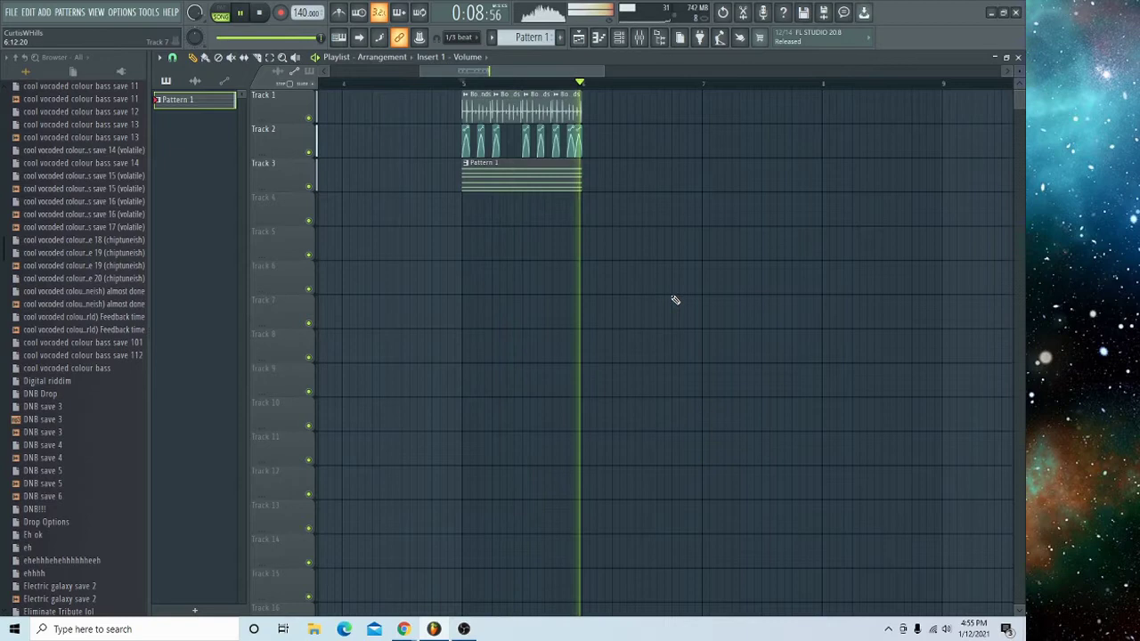
# - Stop playback, zoom in, and paint five Insert 1 volume automation clips into Track 2's gaps
pyautogui.press('space')
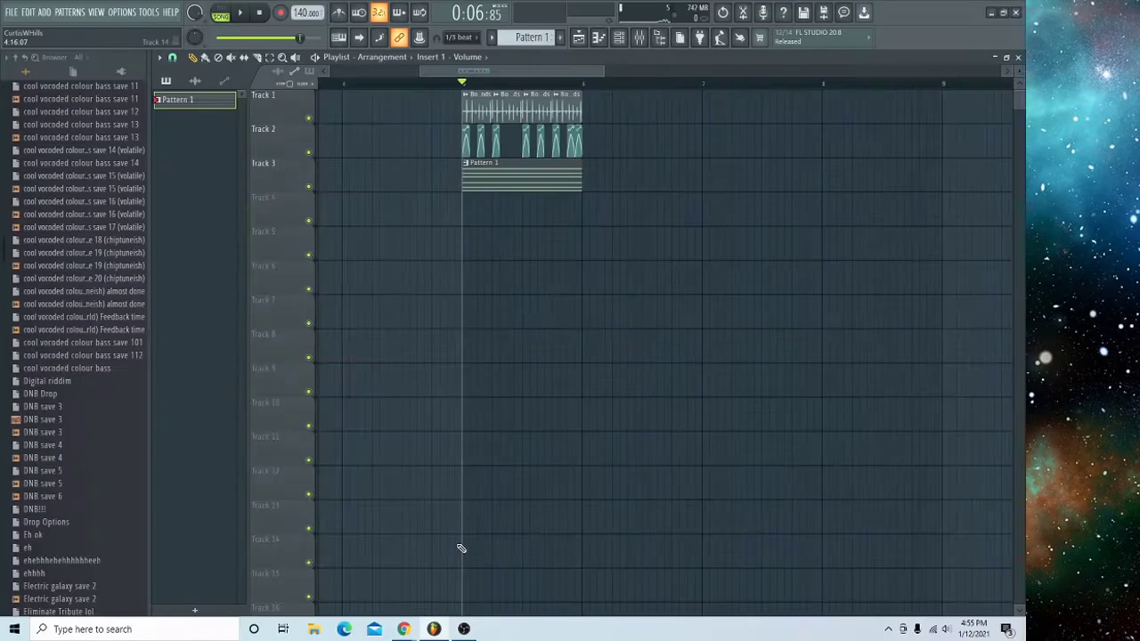
pyautogui.click(411, 631)
pyautogui.scroll(5, 478, 156)
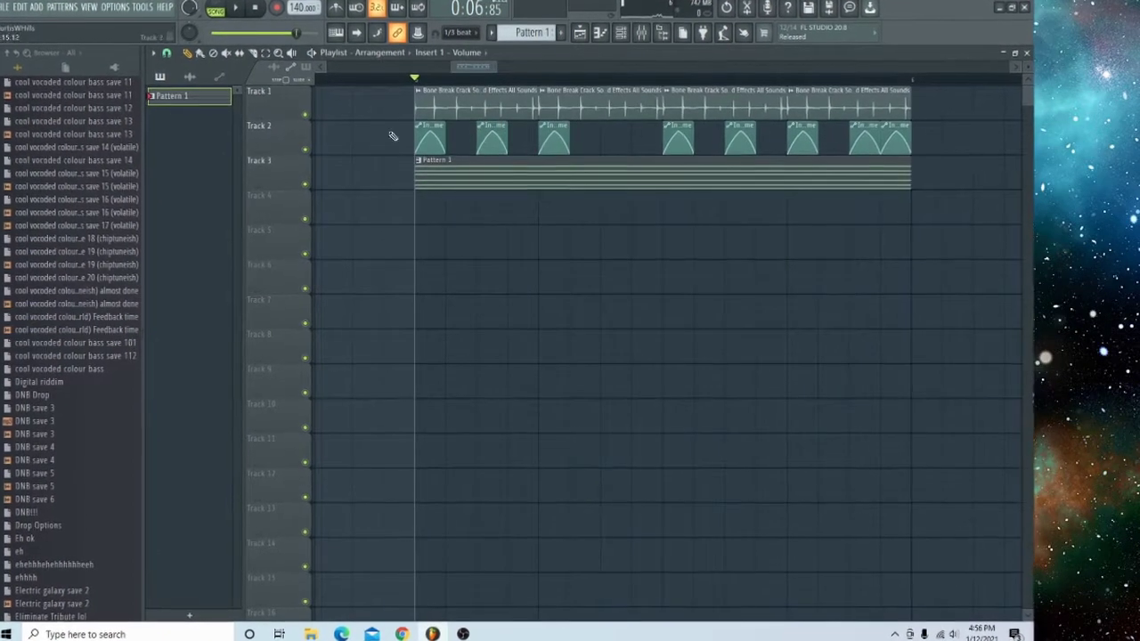
pyautogui.click(458, 136)
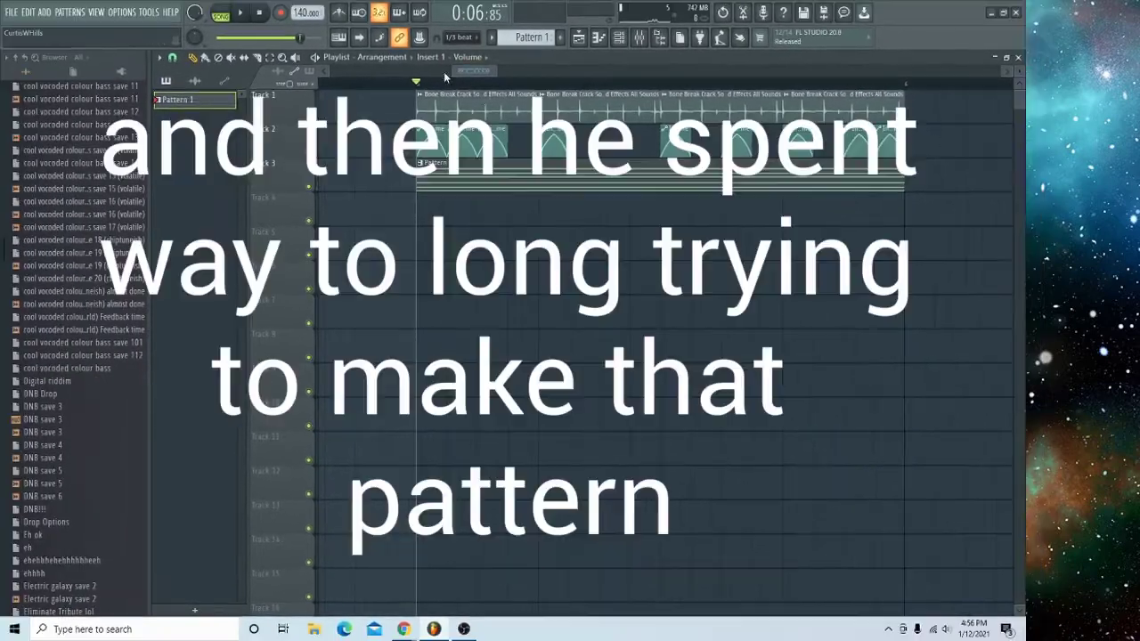
pyautogui.click(523, 136)
pyautogui.click(636, 136)
pyautogui.click(675, 136)
pyautogui.click(712, 136)
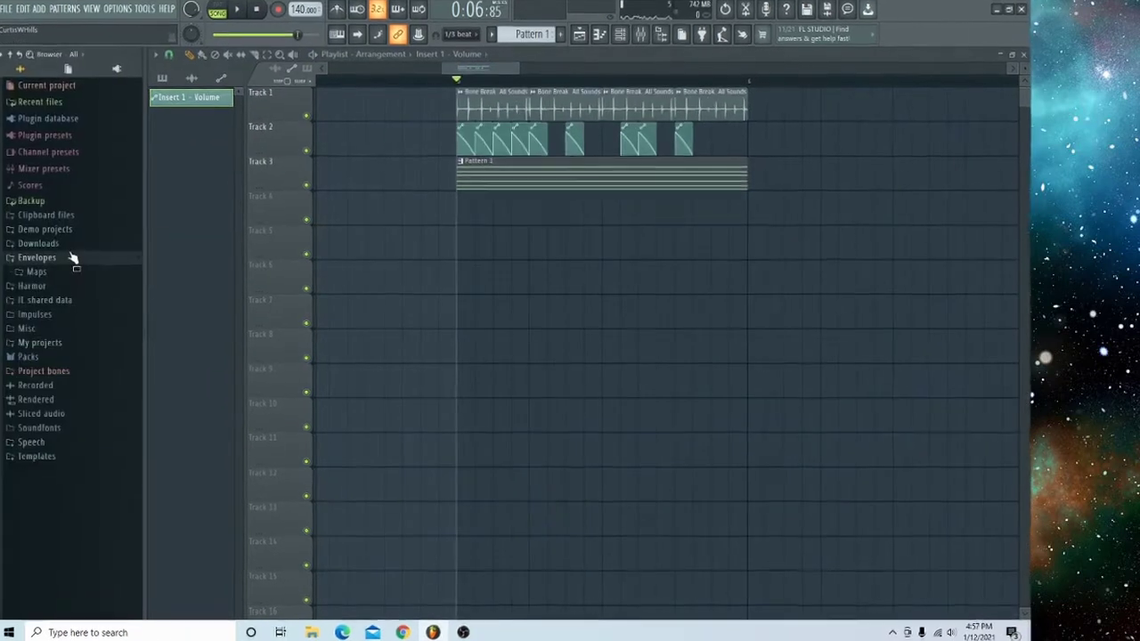
# - Expand the Downloads folder in the Browser and scroll through its sample files
pyautogui.click(40, 243)
pyautogui.scroll(-10, 71, 343)
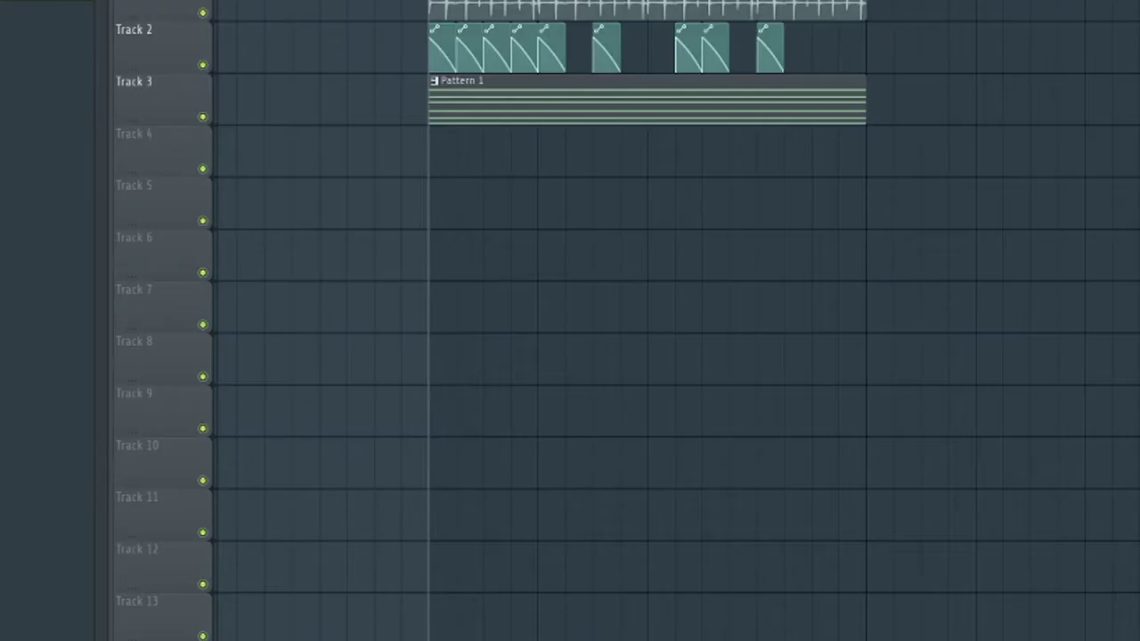
pyautogui.scroll(-5, 56, 287)
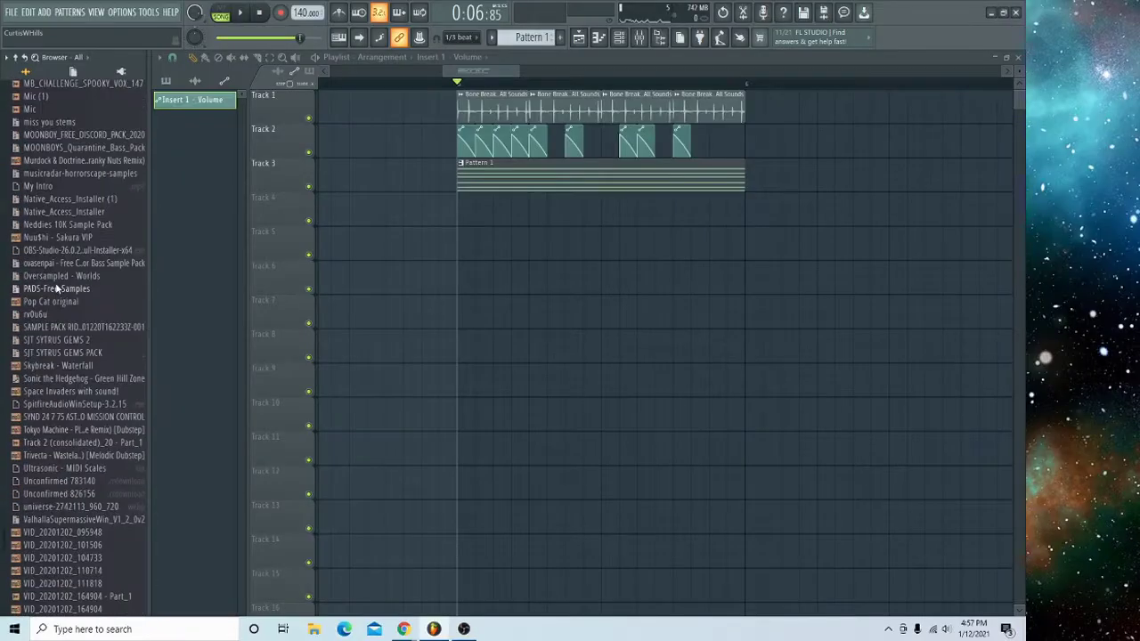
pyautogui.scroll(-6, 56, 288)
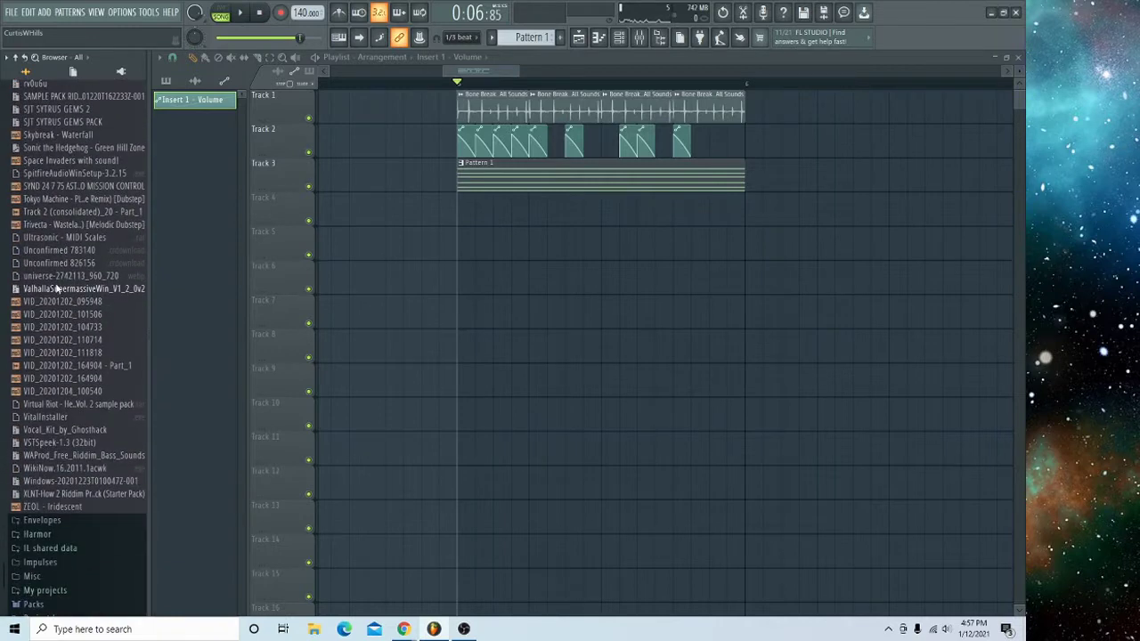
pyautogui.scroll(10, 56, 326)
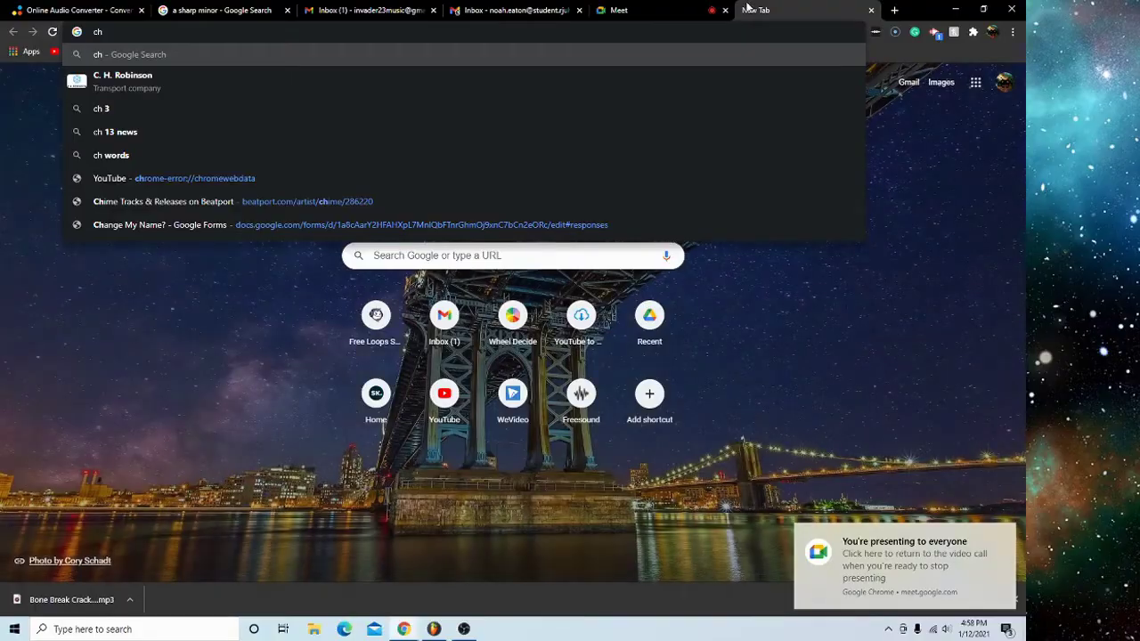
# - Search Chrome for 'cha ching sound effect', then return to FL Studio
pyautogui.write('cha ching ')
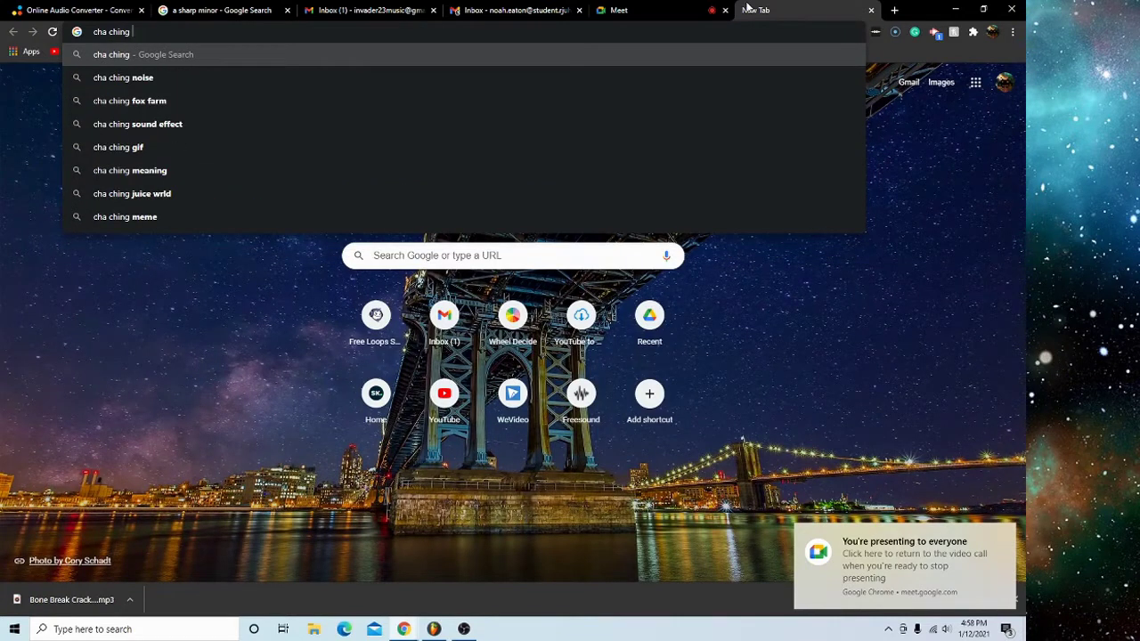
pyautogui.write('s')
pyautogui.click(138, 100)
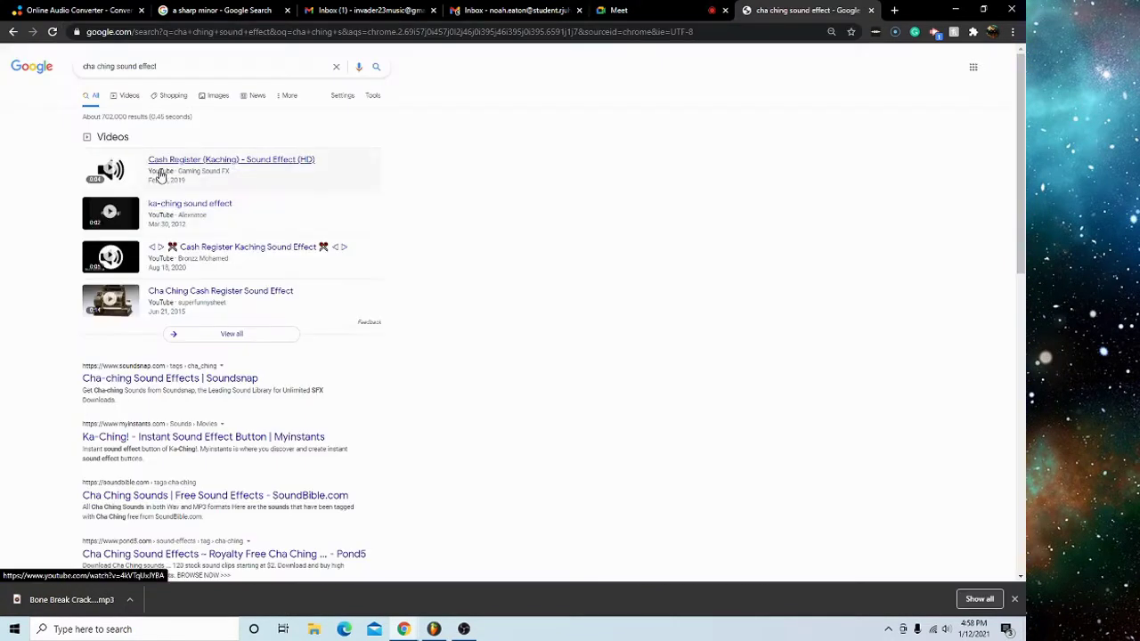
pyautogui.hotkey('alt', 'Tab')
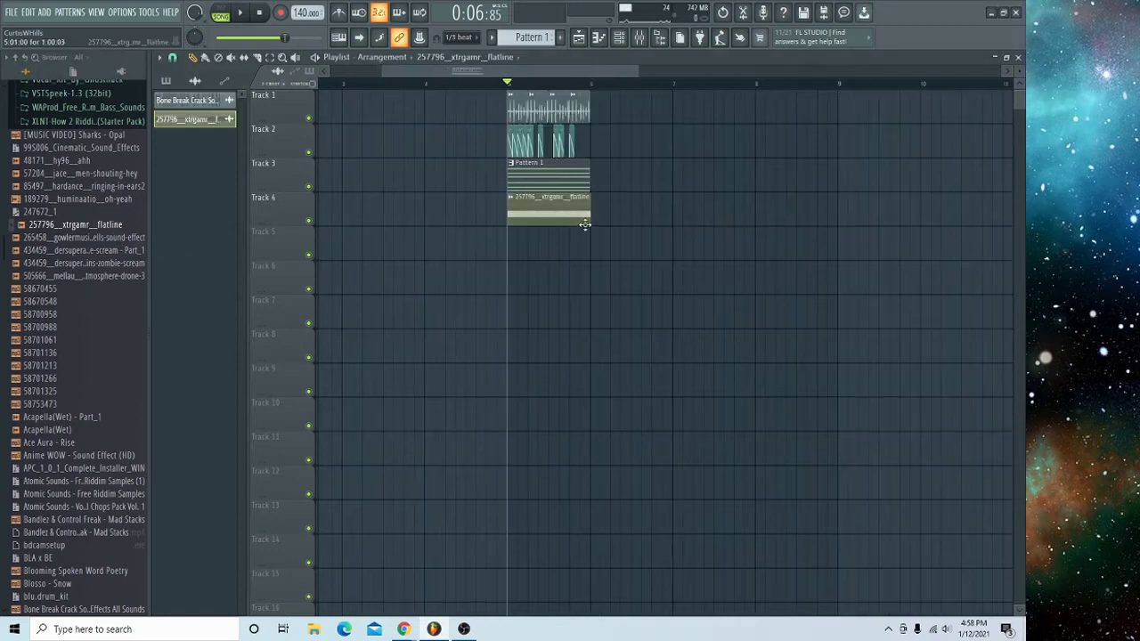
# - Play the arrangement while checking the flatline sample's channel settings
pyautogui.press('space')
pyautogui.doubleClick(577, 214)
pyautogui.press('space')
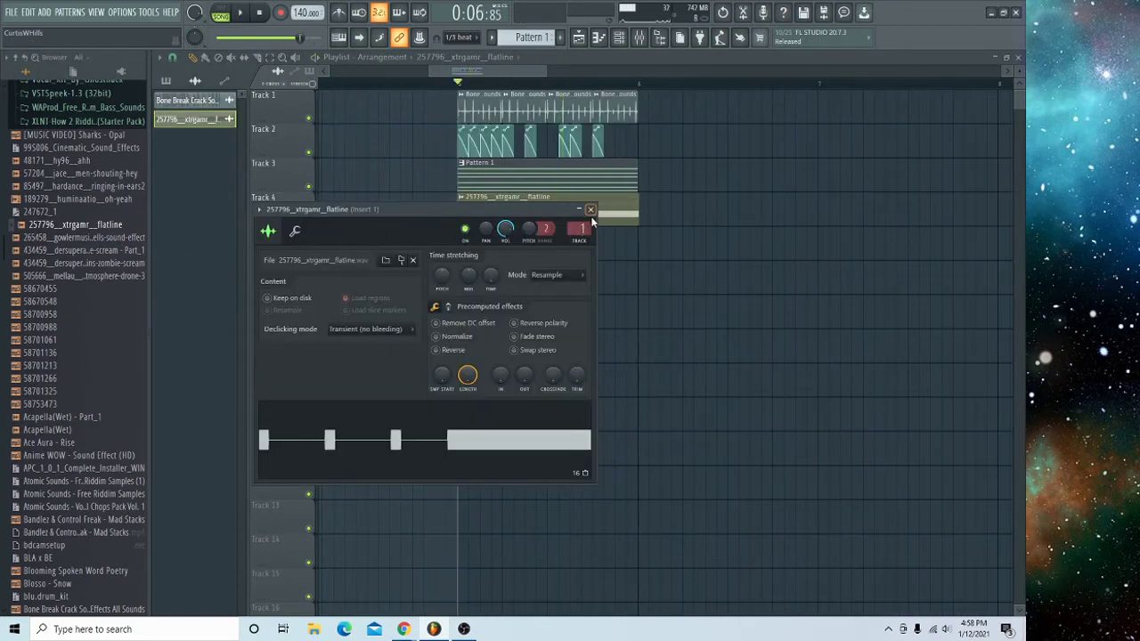
pyautogui.press('Escape')
pyautogui.press('space')
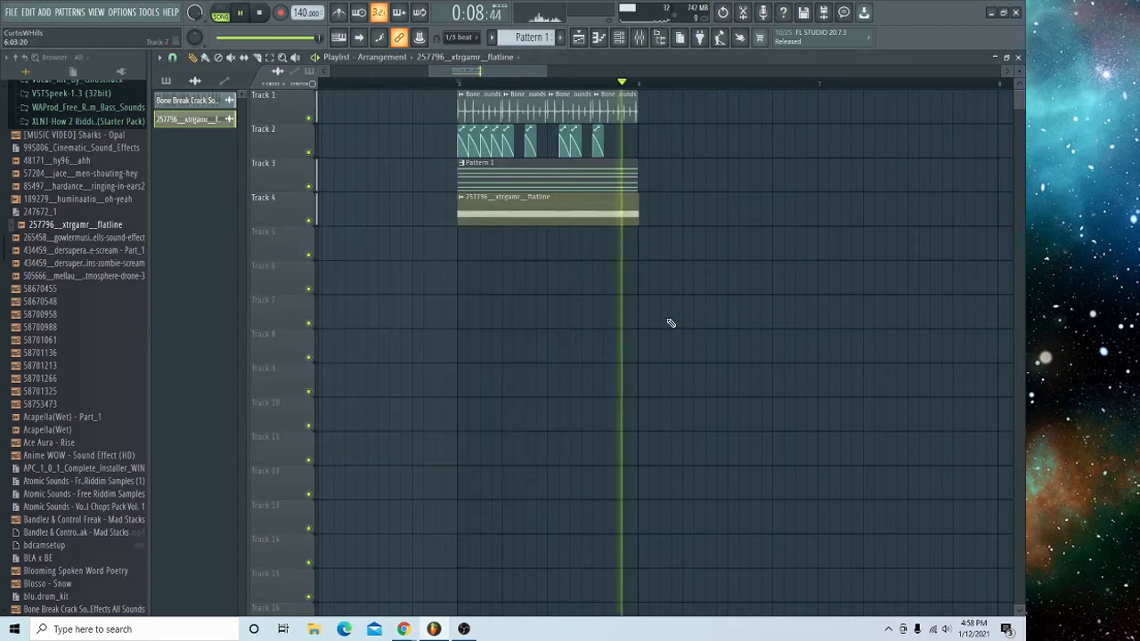
pyautogui.press('space')
pyautogui.press('space')
# - Recheck the flatline settings, then inspect the Bone Break Crack sample and select the flatline clip
pyautogui.doubleClick(498, 213)
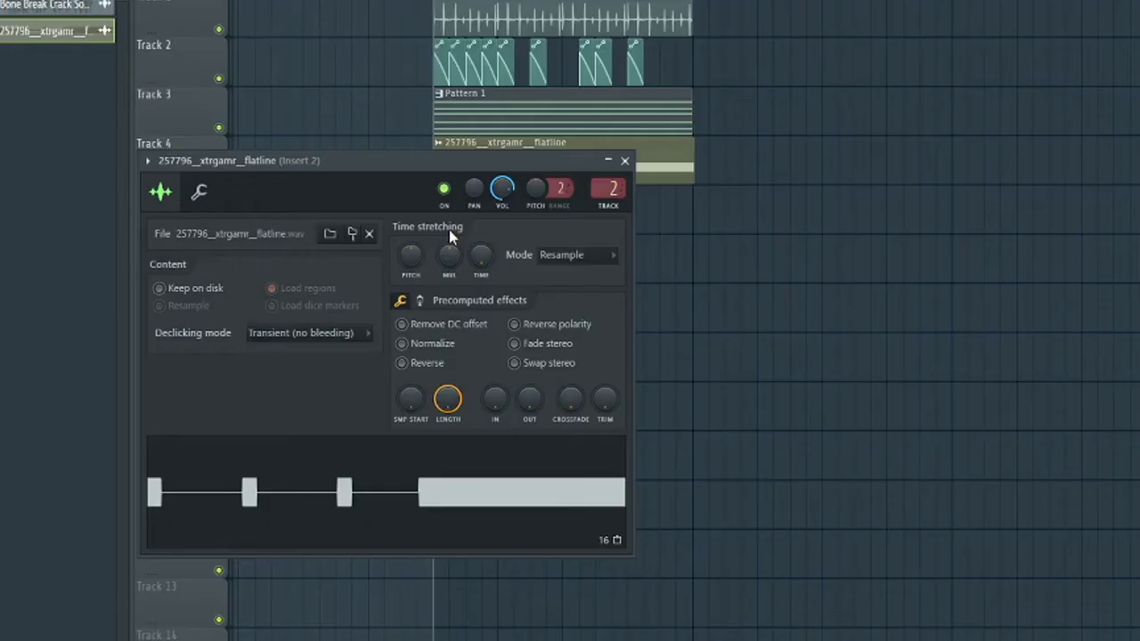
pyautogui.click(624, 161)
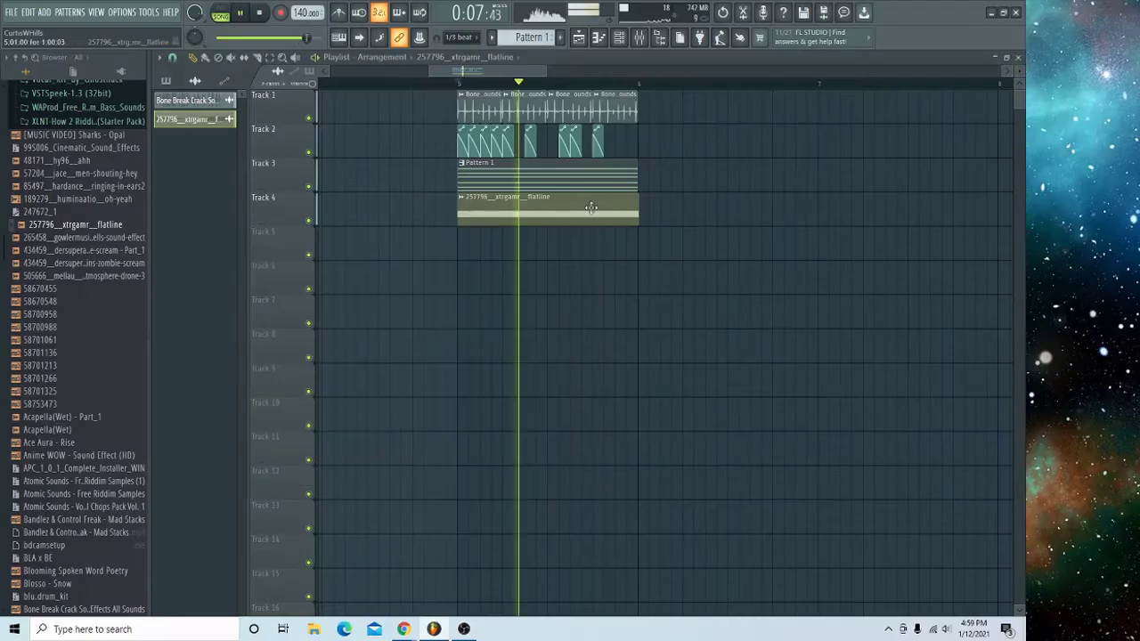
pyautogui.press('space')
pyautogui.doubleClick(534, 111)
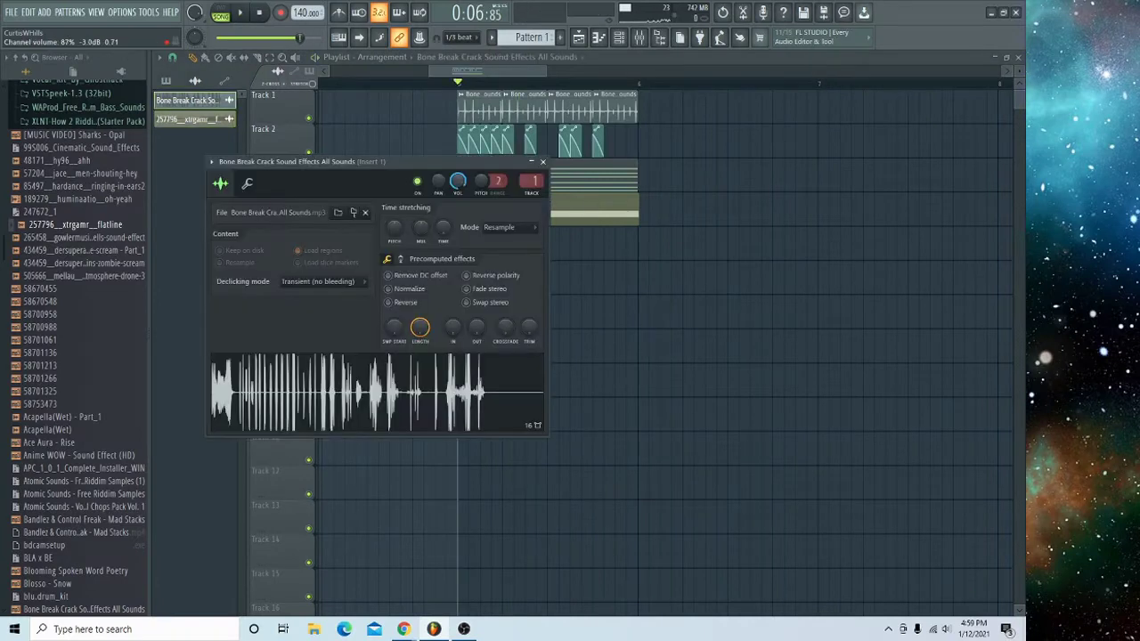
pyautogui.click(580, 217)
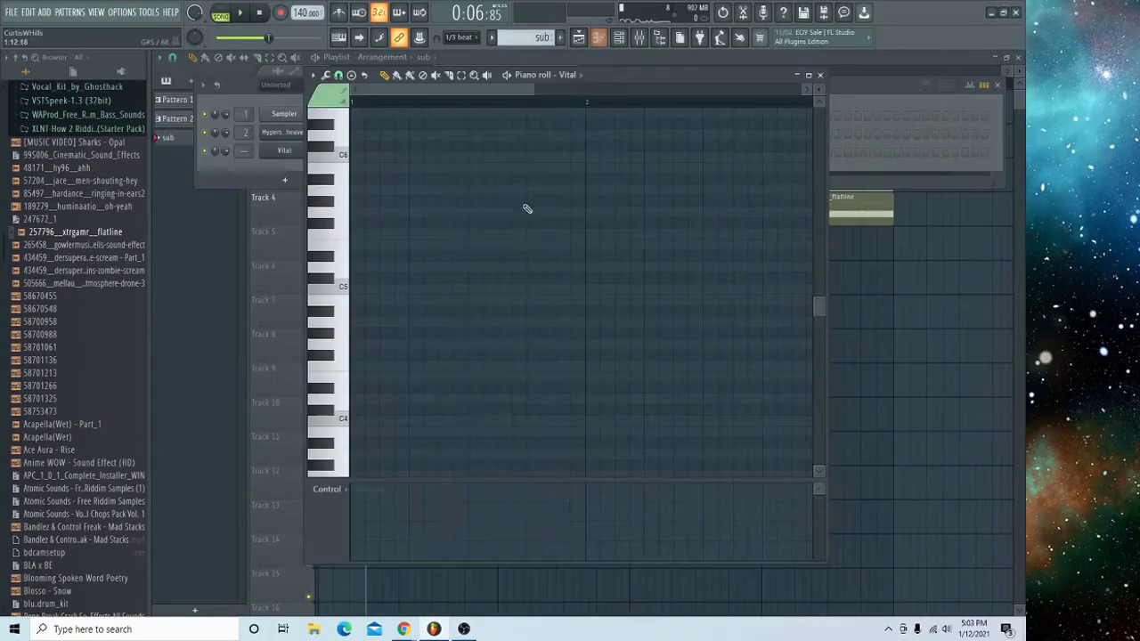
# - Transpose the Vital sub note in semitone steps to its final pitch and close Vital
pyautogui.hotkey('shift', 'Up')
pyautogui.hotkey('shift', 'Up')
pyautogui.hotkey('shift', 'Up')
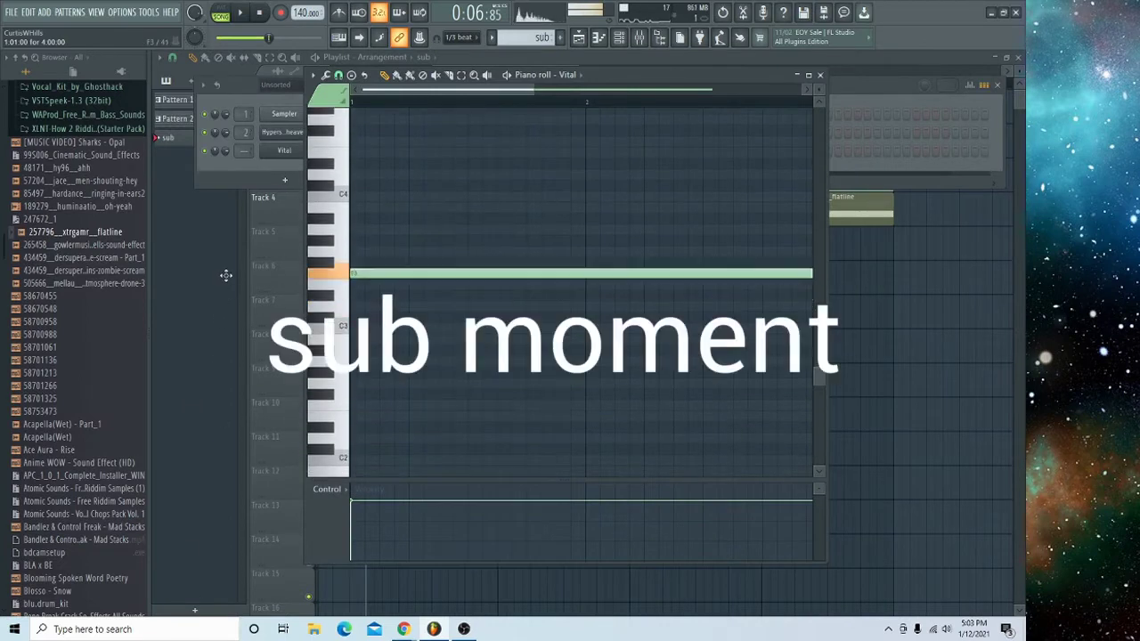
pyautogui.hotkey('shift', 'Up')
pyautogui.hotkey('shift', 'Down')
pyautogui.hotkey('shift', 'Down')
pyautogui.hotkey('shift', 'Down')
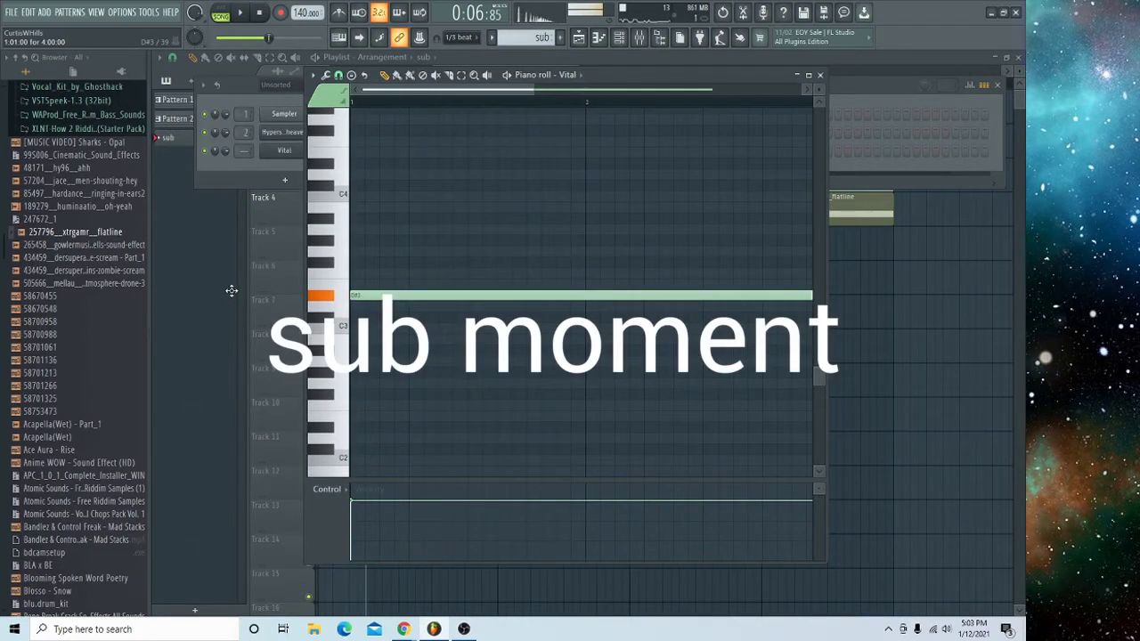
pyautogui.hotkey('shift', 'Up')
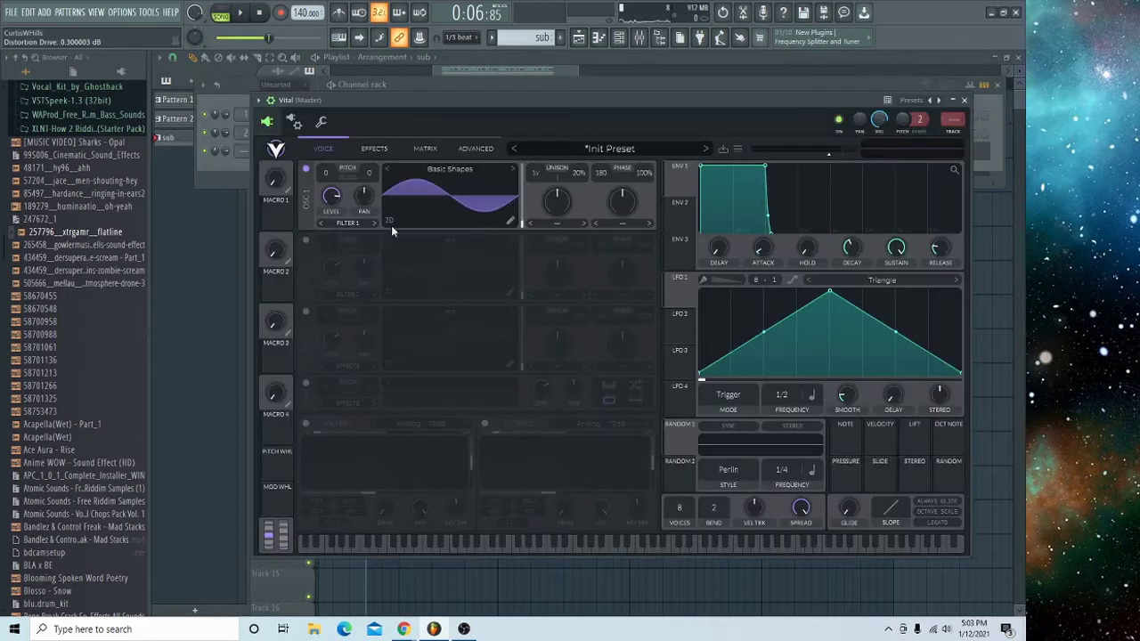
pyautogui.click(964, 100)
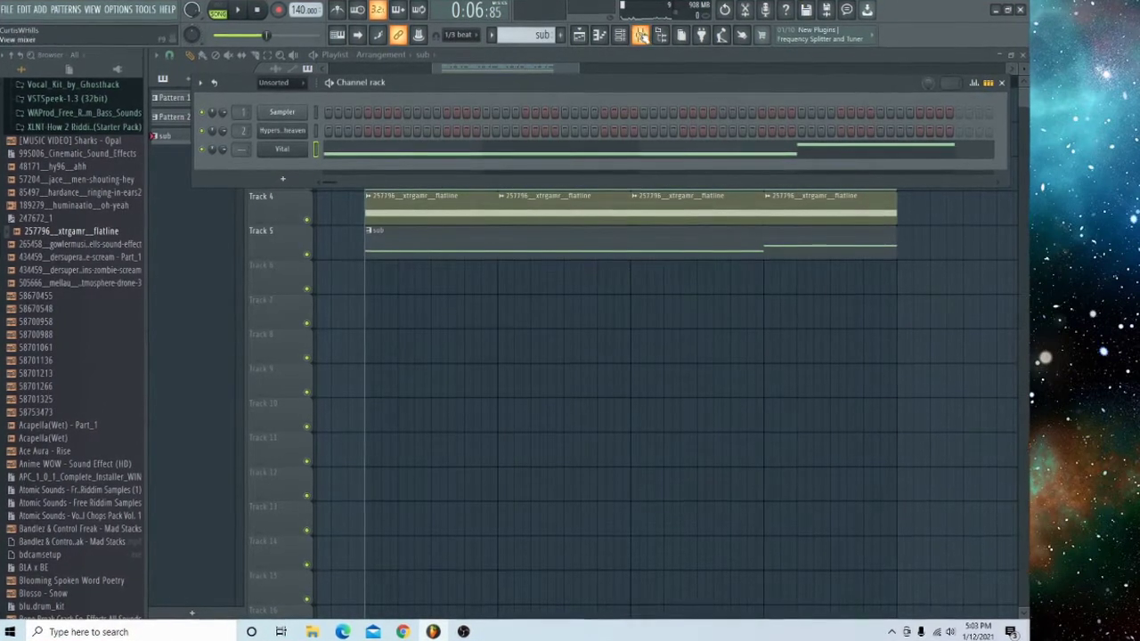
# - Assign the Vital sub channel to mixer Insert 3
pyautogui.doubleClick(244, 149)
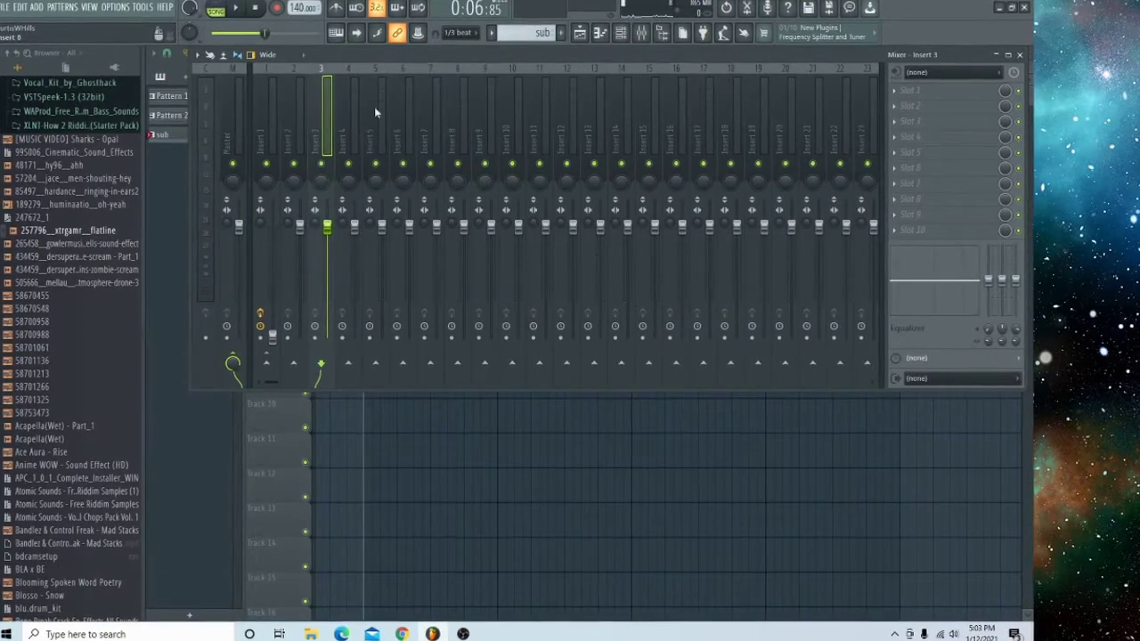
pyautogui.click(298, 121)
pyautogui.click(264, 127)
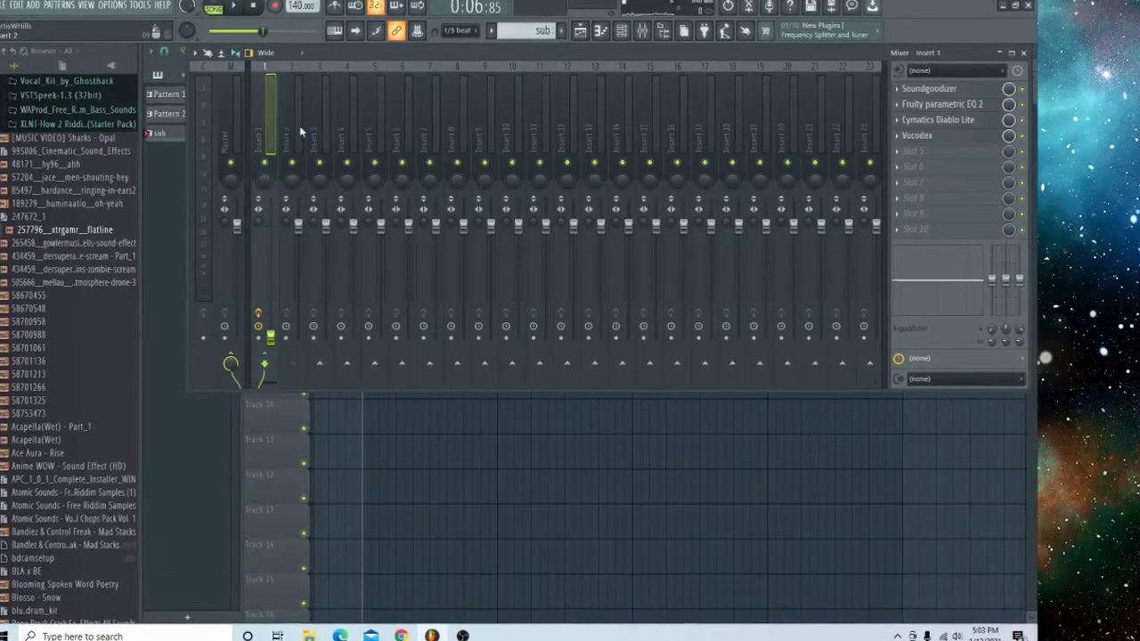
pyautogui.click(299, 125)
pyautogui.click(326, 129)
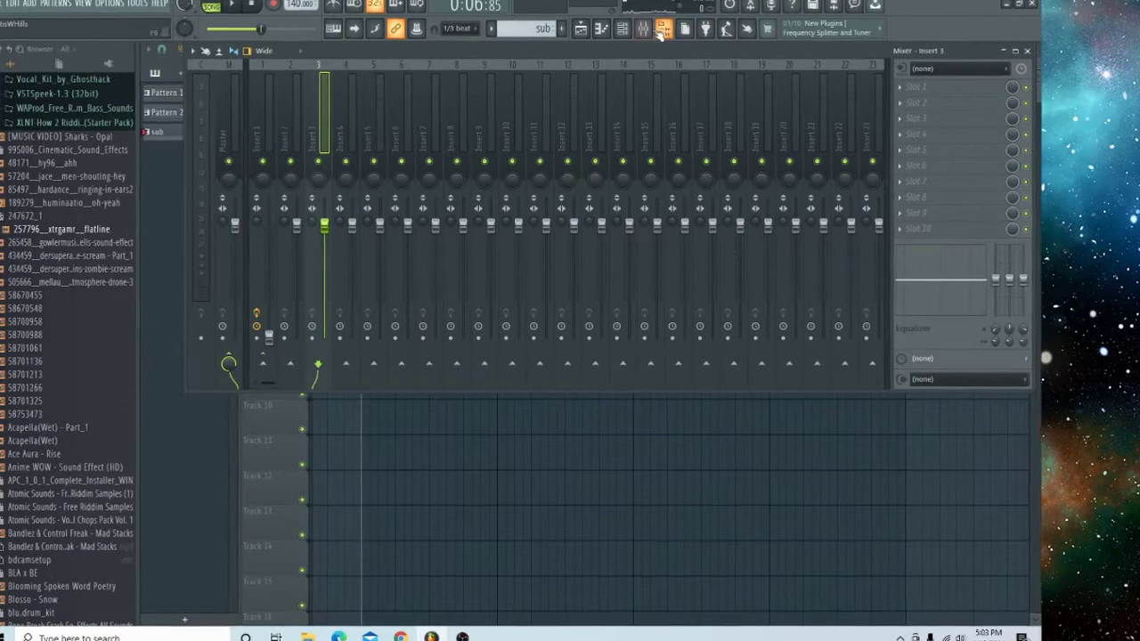
pyautogui.press('F9')
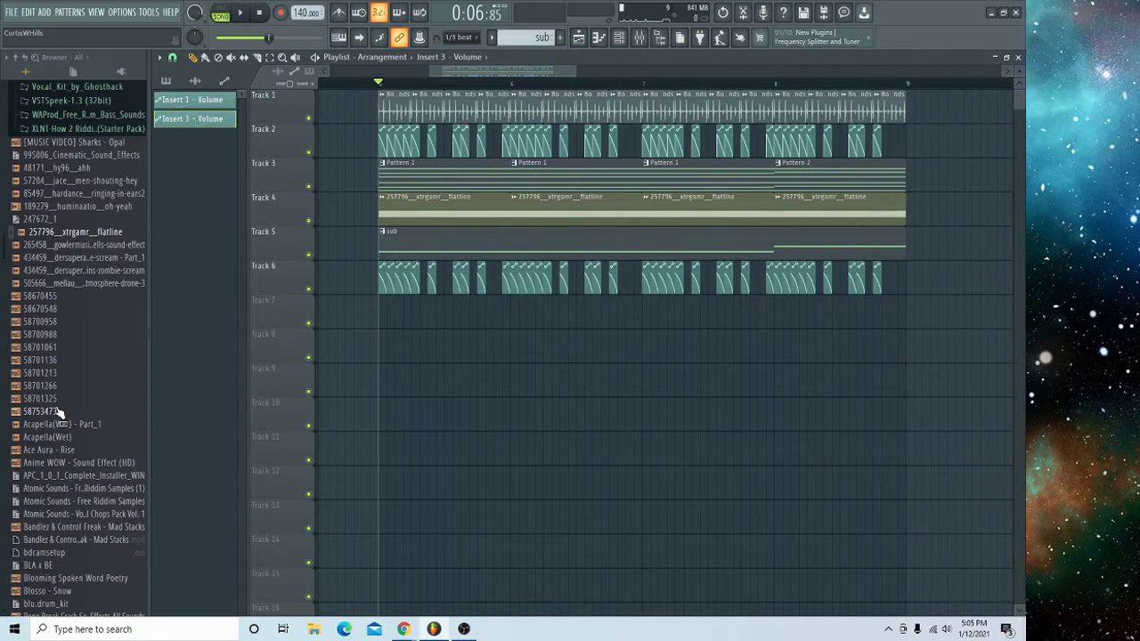
# - Place the Cymatics Odyssey Kick 6 sample on Track 8 and check its channel settings
pyautogui.scroll(4, 87, 302)
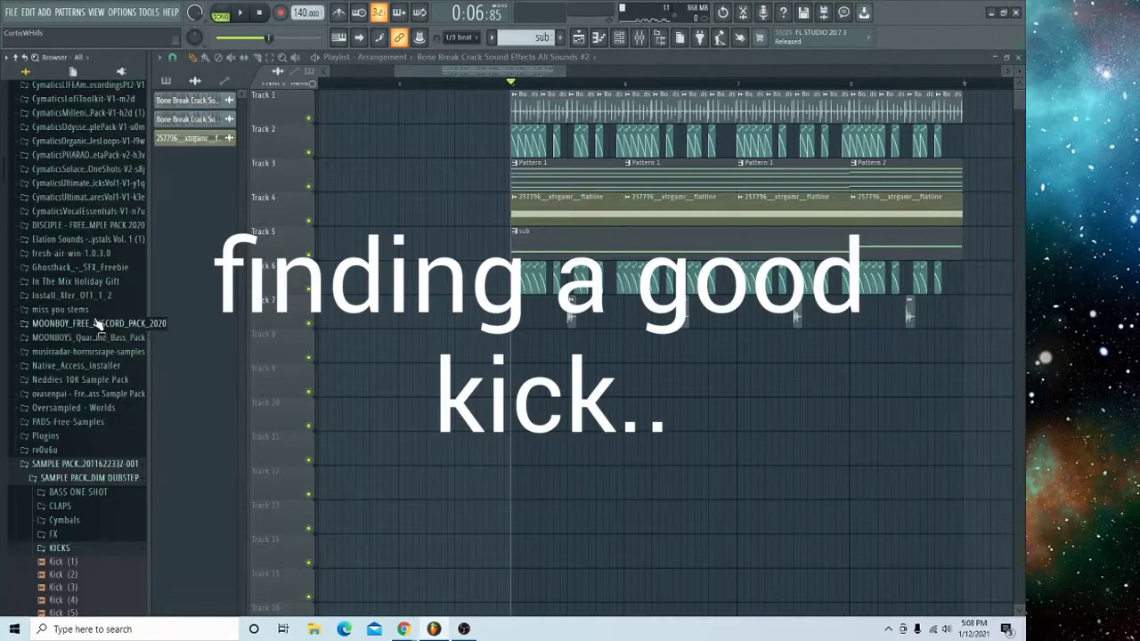
pyautogui.moveTo(83, 379); pyautogui.dragTo(515, 349)
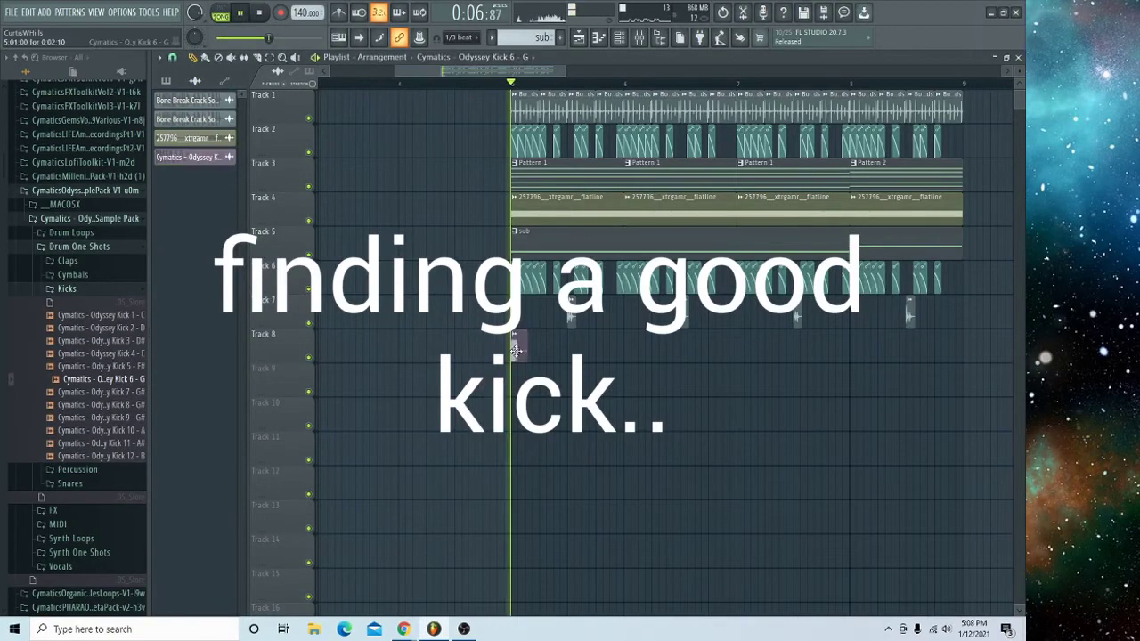
pyautogui.doubleClick(515, 349)
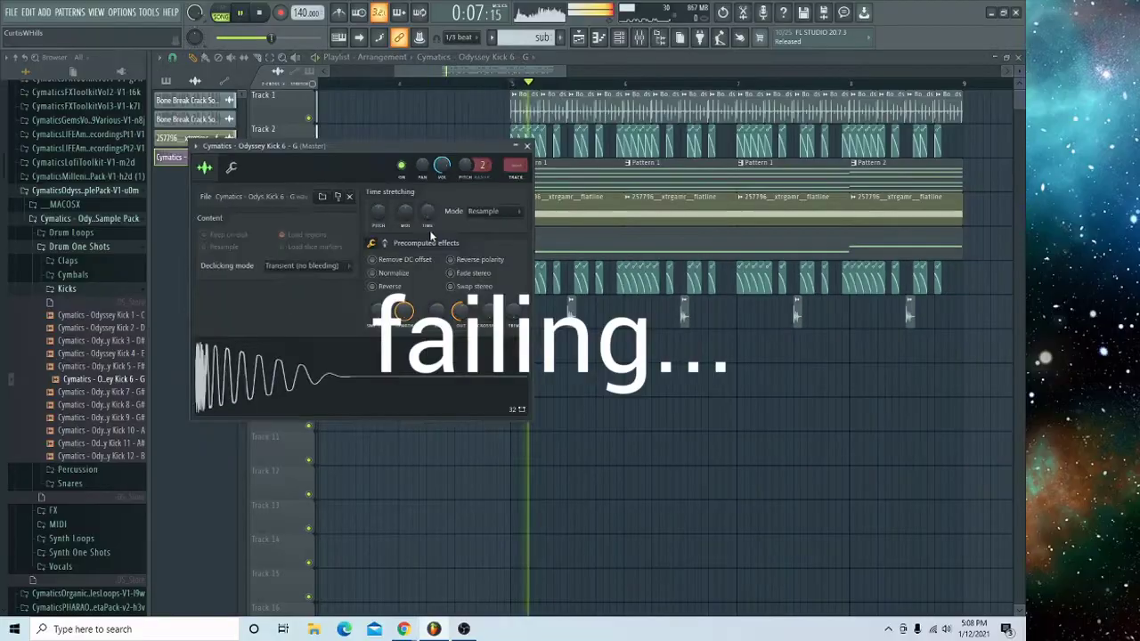
pyautogui.press('Escape')
pyautogui.write('SIDECHAI')
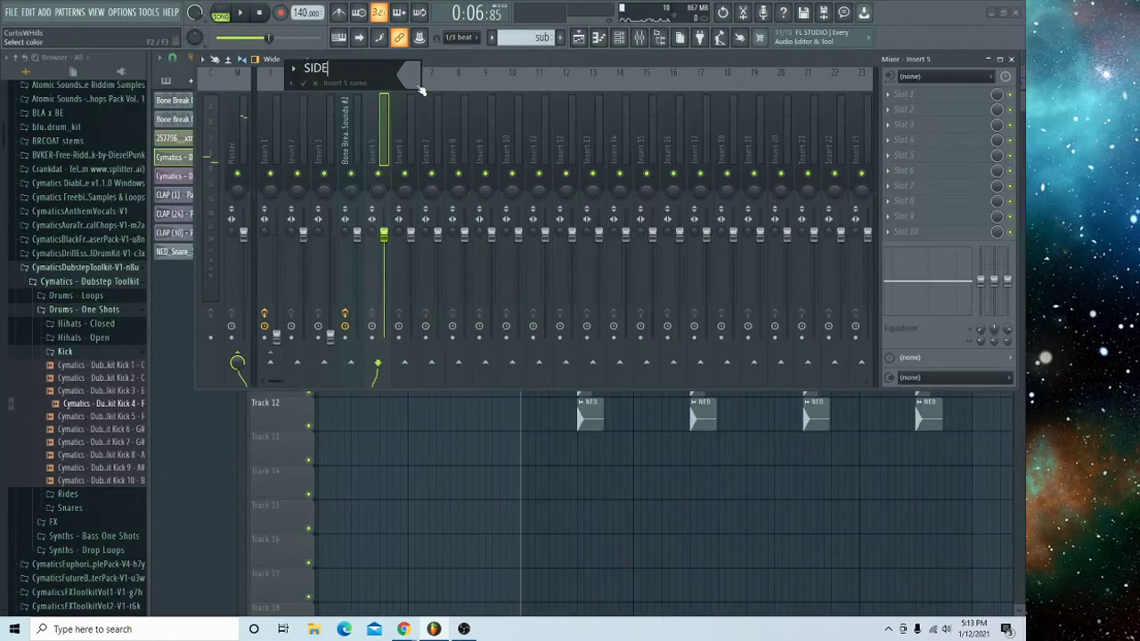
# - Type the sidechain insert's name into the mixer rename field
pyautogui.write('NNNNNNNN')
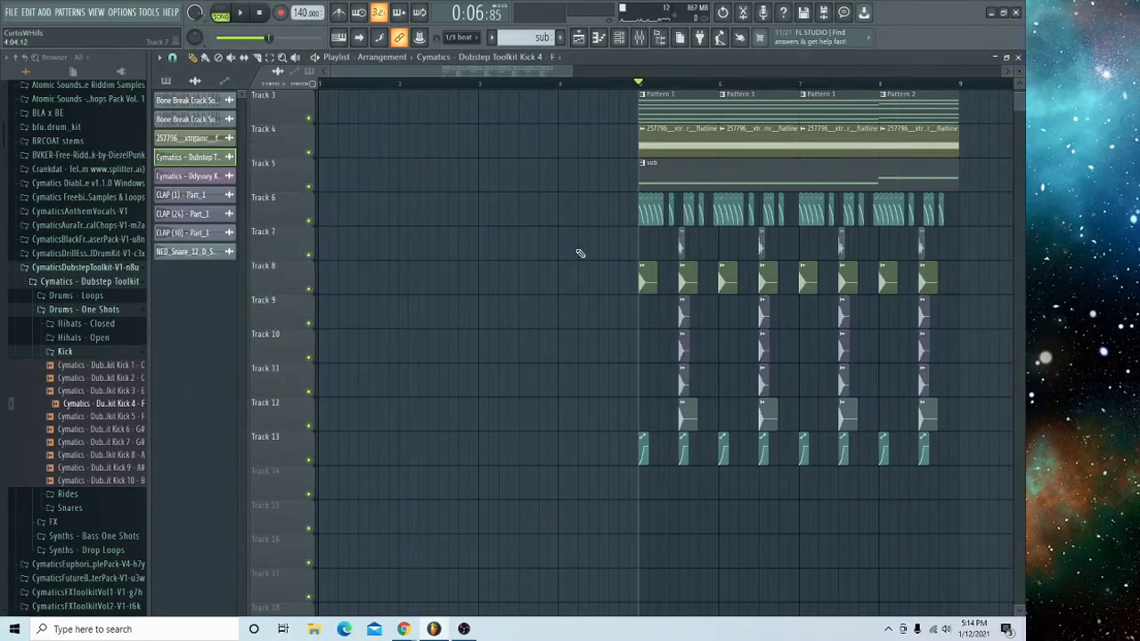
# - Play the beat, add Count Ride clips along Track 14, and start searching for a smack sound
pyautogui.press('space')
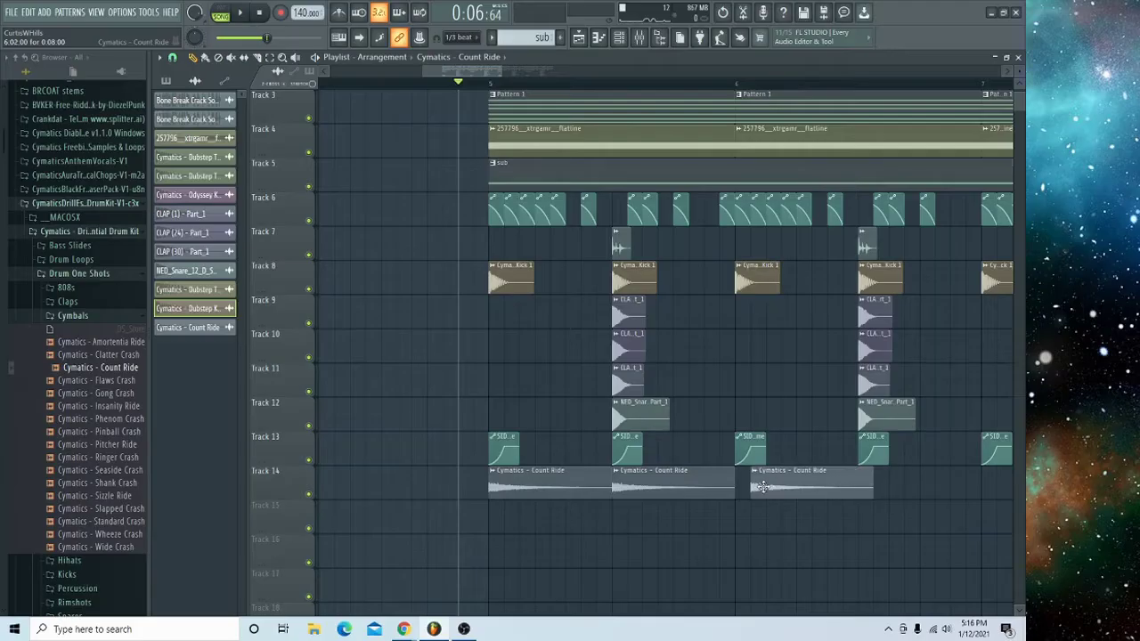
pyautogui.moveTo(769, 488)
pyautogui.mouseDown()
pyautogui.moveTo(916, 490)
pyautogui.moveTo(1000, 511)
pyautogui.moveTo(882, 501)
pyautogui.moveTo(860, 486)
pyautogui.mouseUp()
pyautogui.click(997, 486)
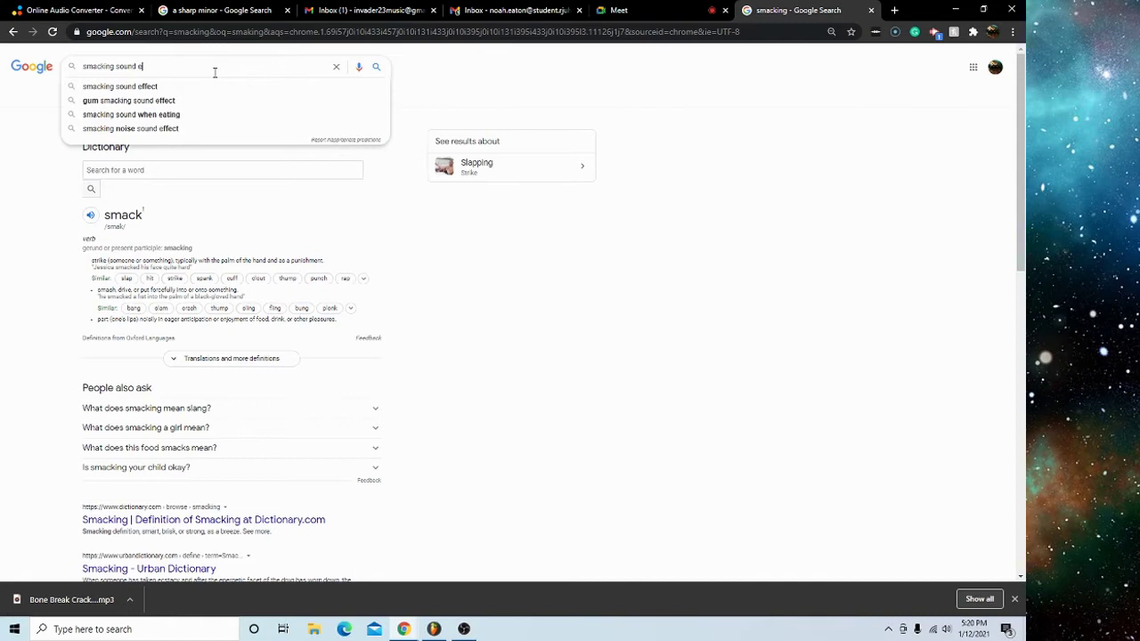
pyautogui.click(214, 87)
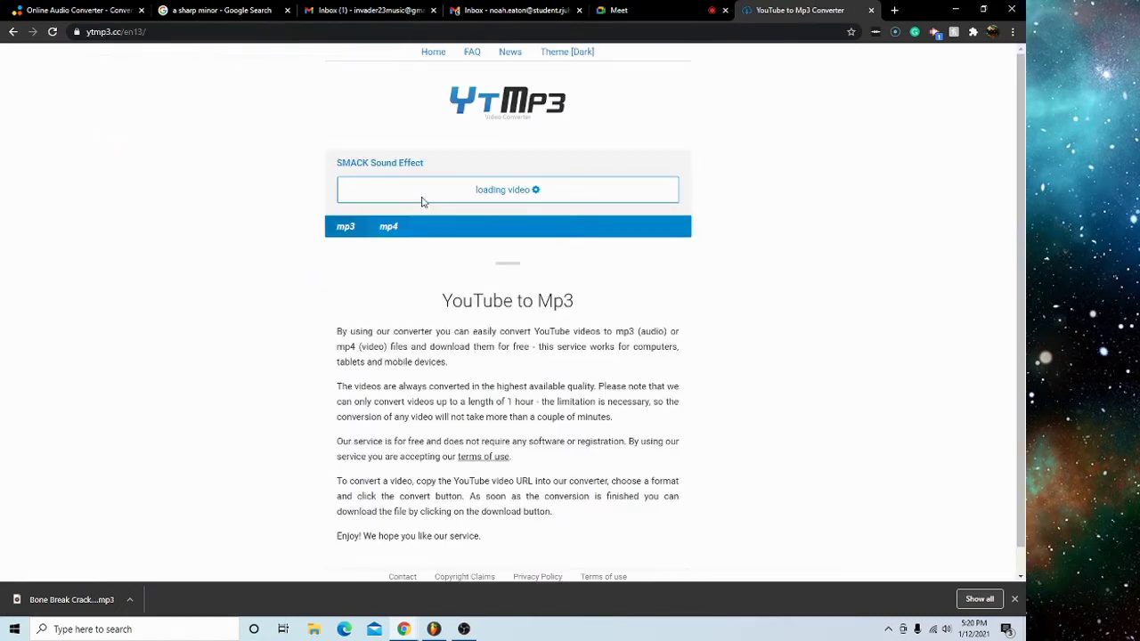
# - Back in the playlist, place the SMACK Sound Effect on Track 16 and bring up the mixer
pyautogui.hotkey('alt', 'Tab')
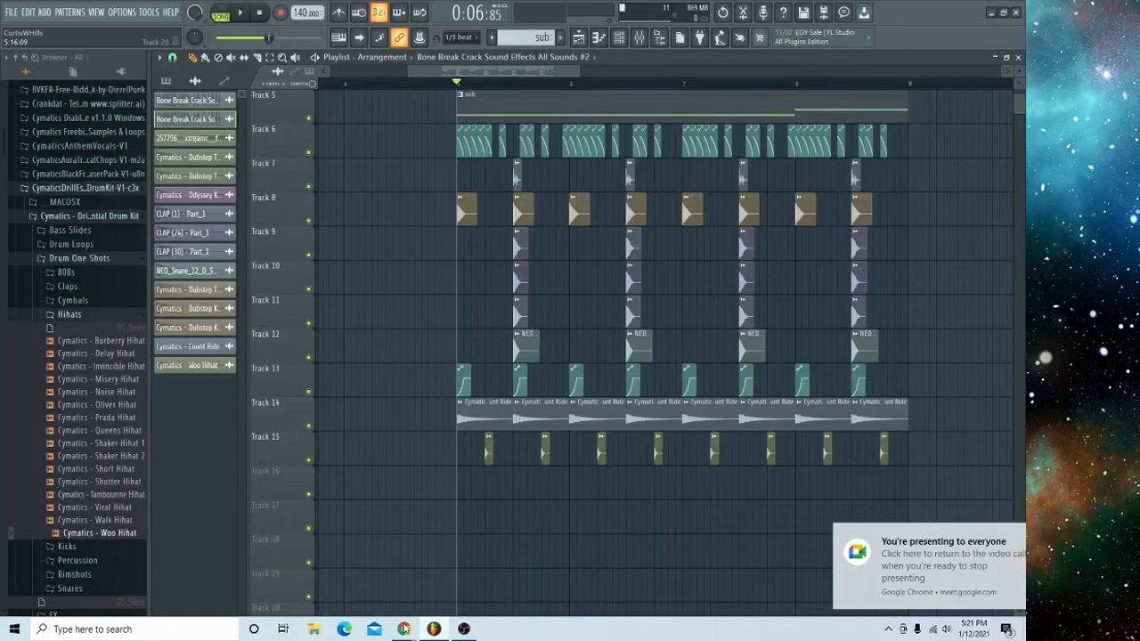
pyautogui.moveTo(987, 540); pyautogui.dragTo(523, 486)
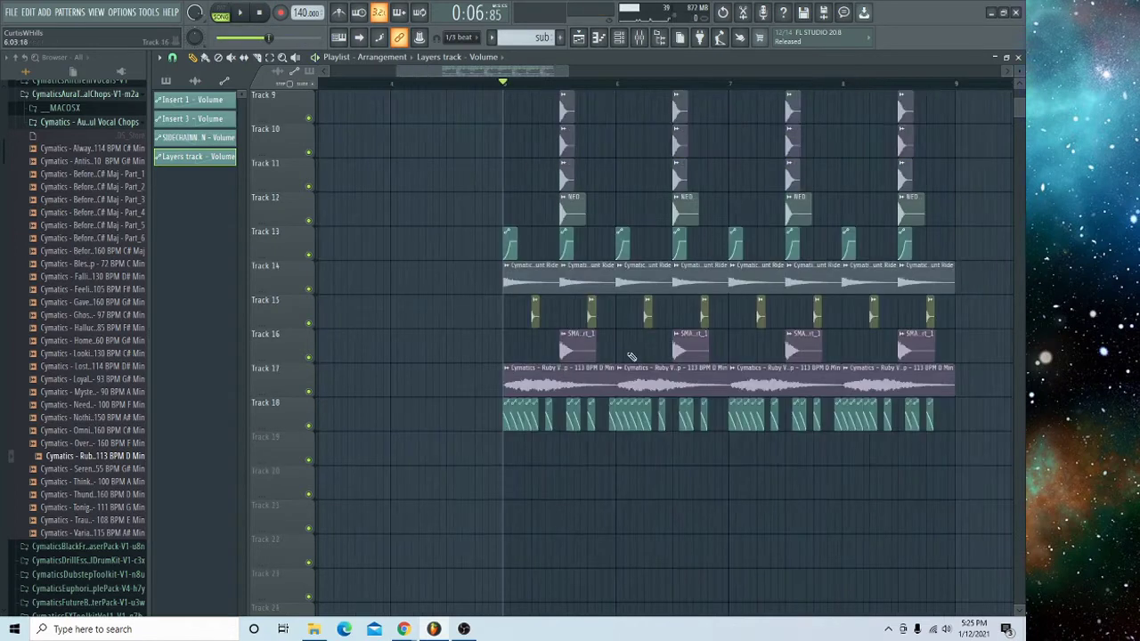
pyautogui.press('F9')
# - Load Fruity Reverb 2 on the Ruby vocal chop insert, audition it briefly, then hide the windows
pyautogui.click(944, 93)
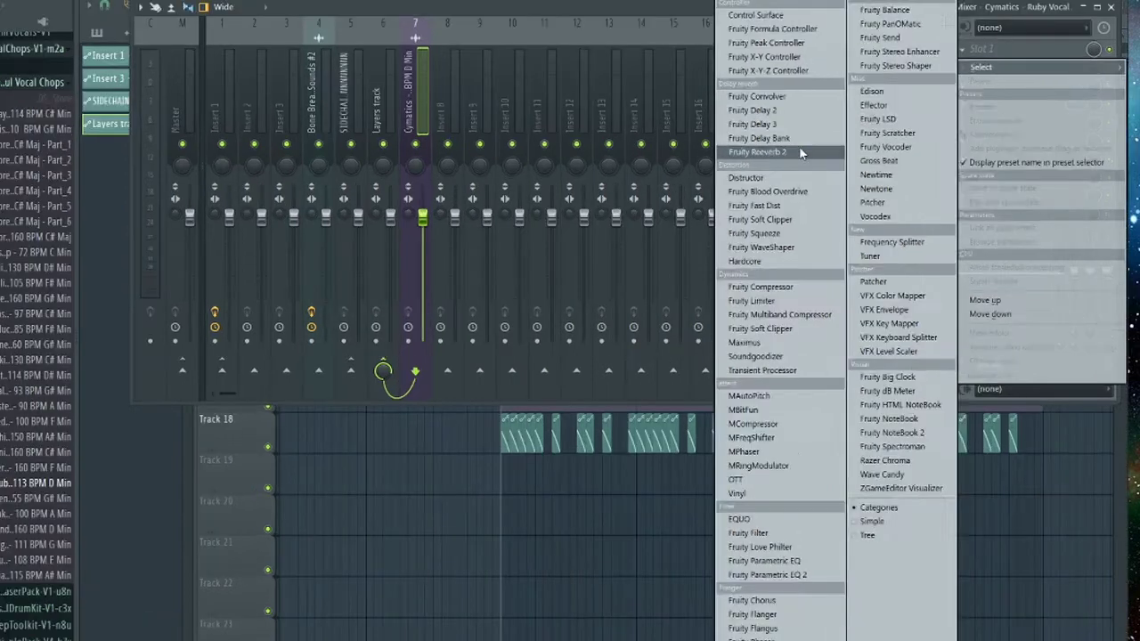
pyautogui.click(716, 180)
pyautogui.press('space')
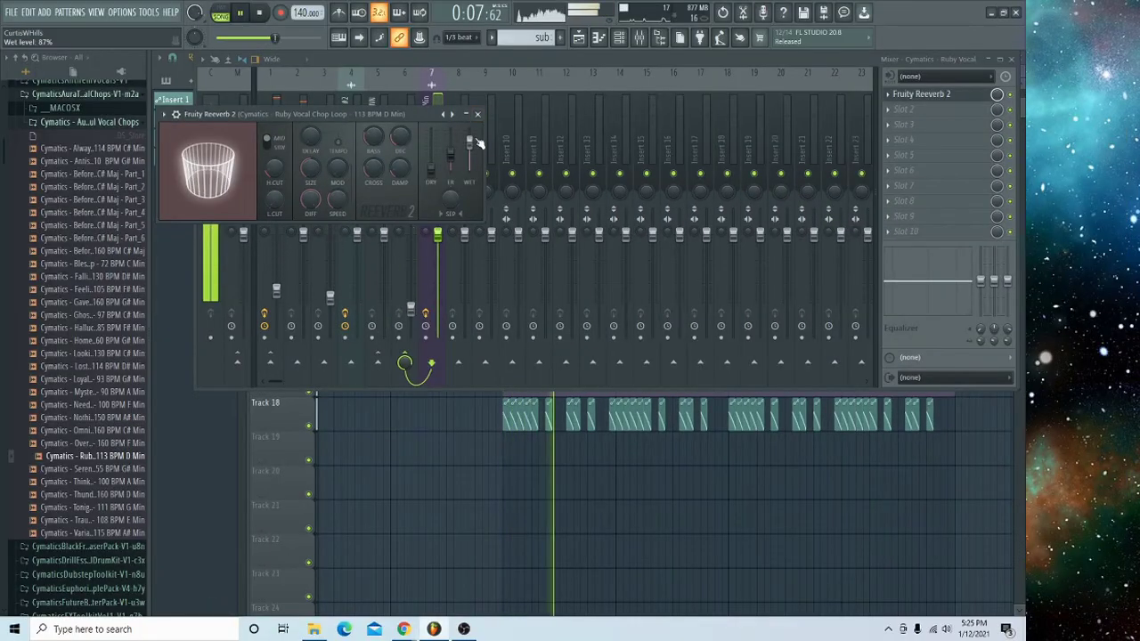
pyautogui.press('space')
pyautogui.press('F5')
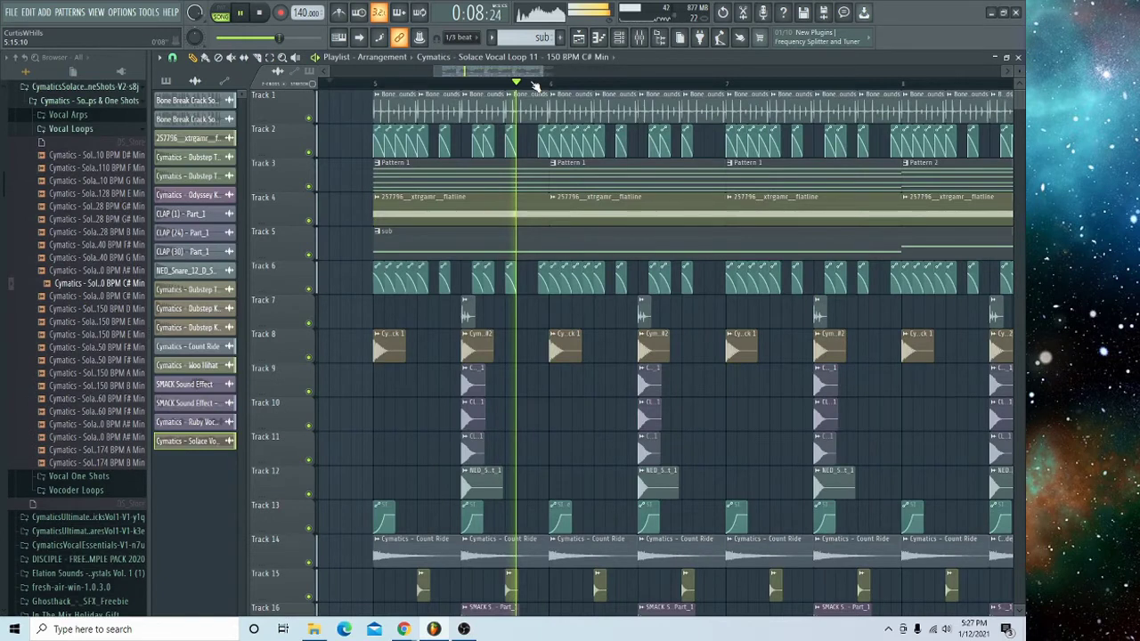
# - Scroll down, then start a Chrome search by typing 'skull bo'
pyautogui.scroll(-4, 534, 83)
pyautogui.scroll(-3, 597, 174)
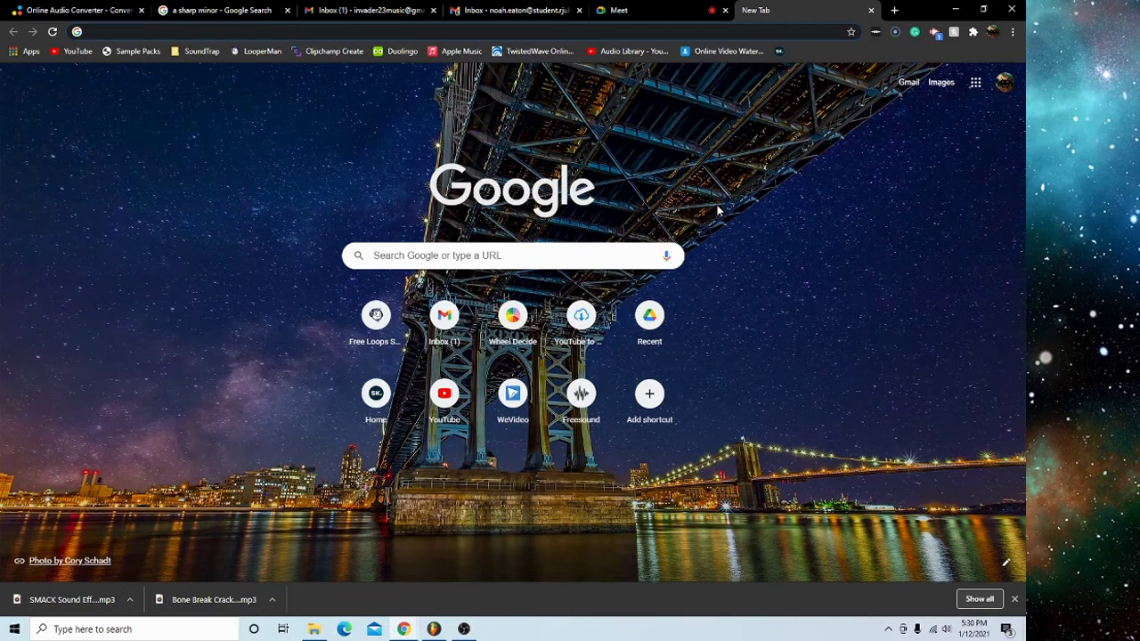
pyautogui.write('skull bo')
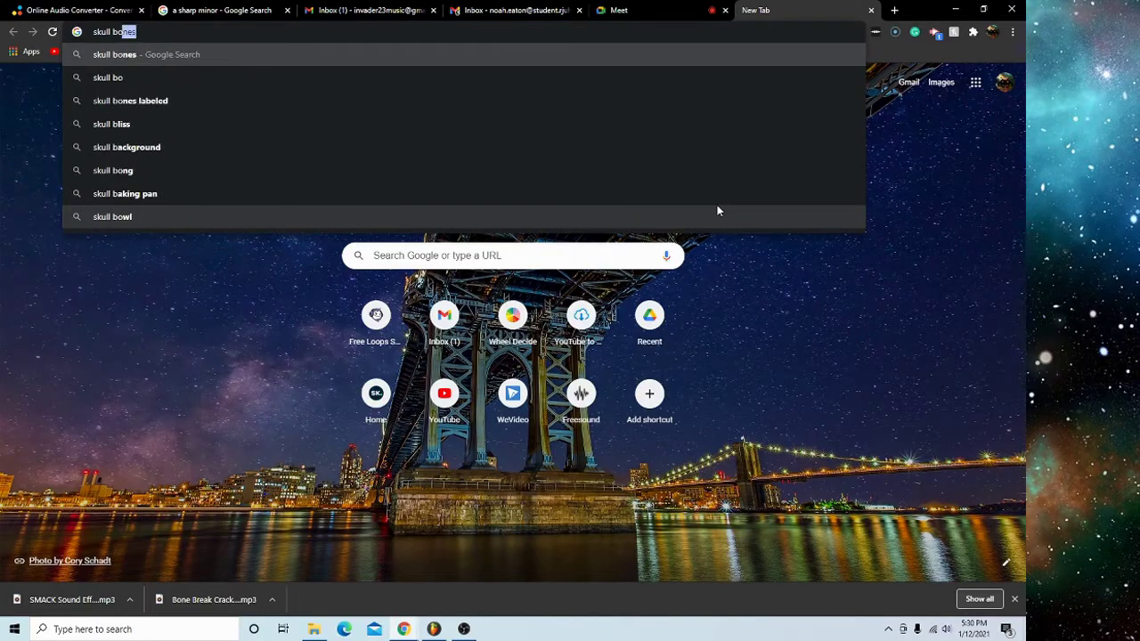
pyautogui.write('n')
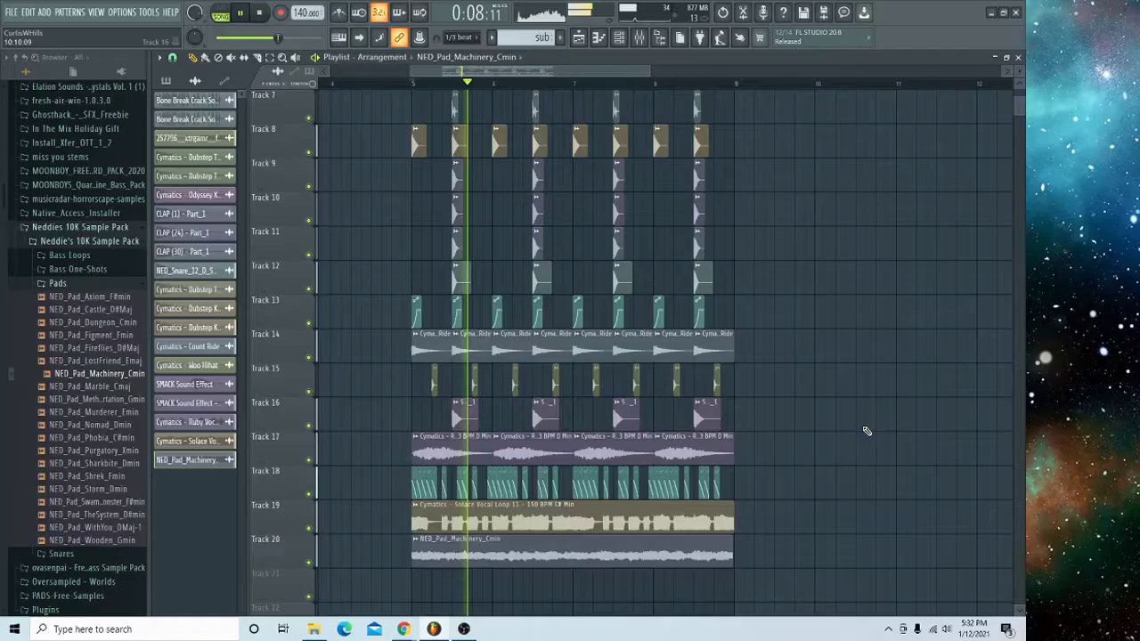
# - Stop the arrangement playback
pyautogui.press('space')
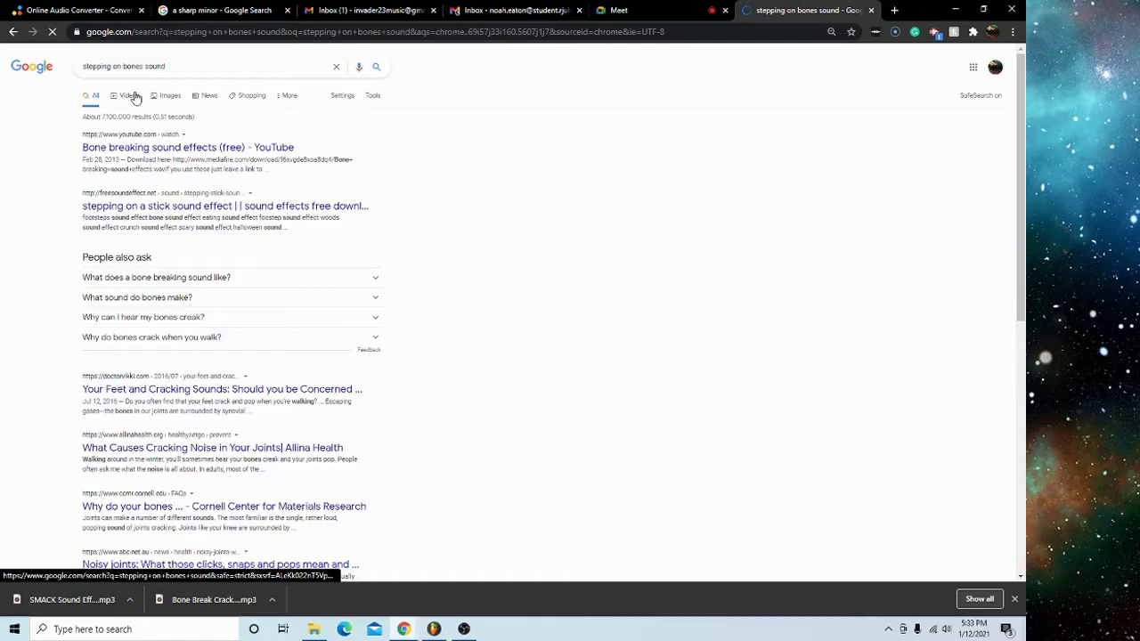
# - Show video results for 'stepping on bones sound', then start a new browser tab
pyautogui.click(123, 95)
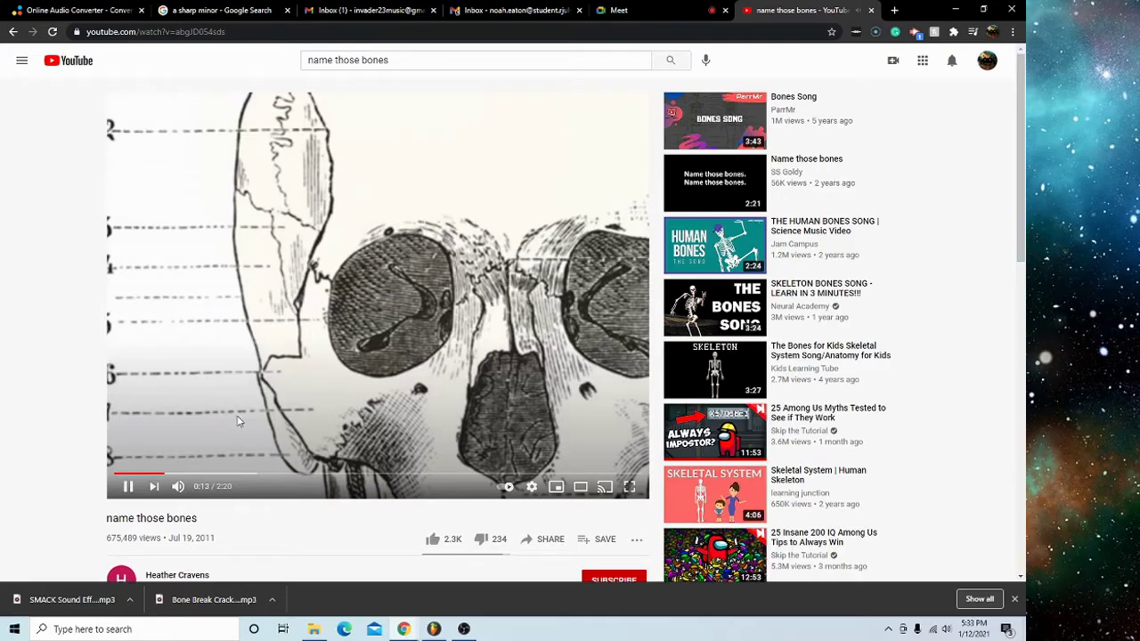
pyautogui.click(894, 9)
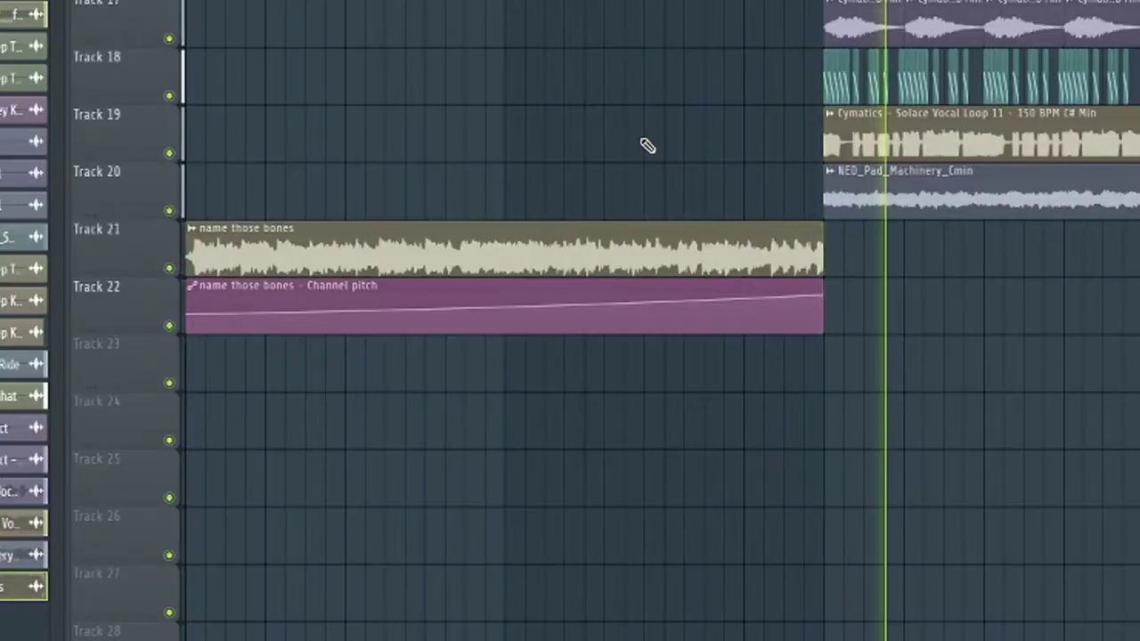
# - Stop playback and scroll down through the view
pyautogui.press('space')
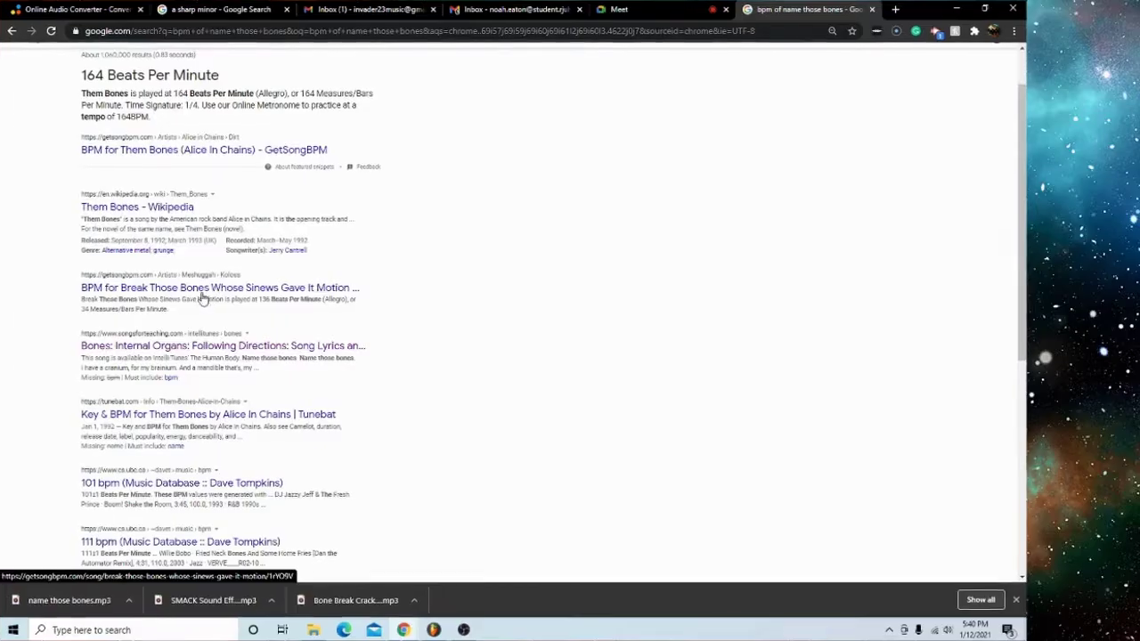
pyautogui.scroll(-2, 224, 298)
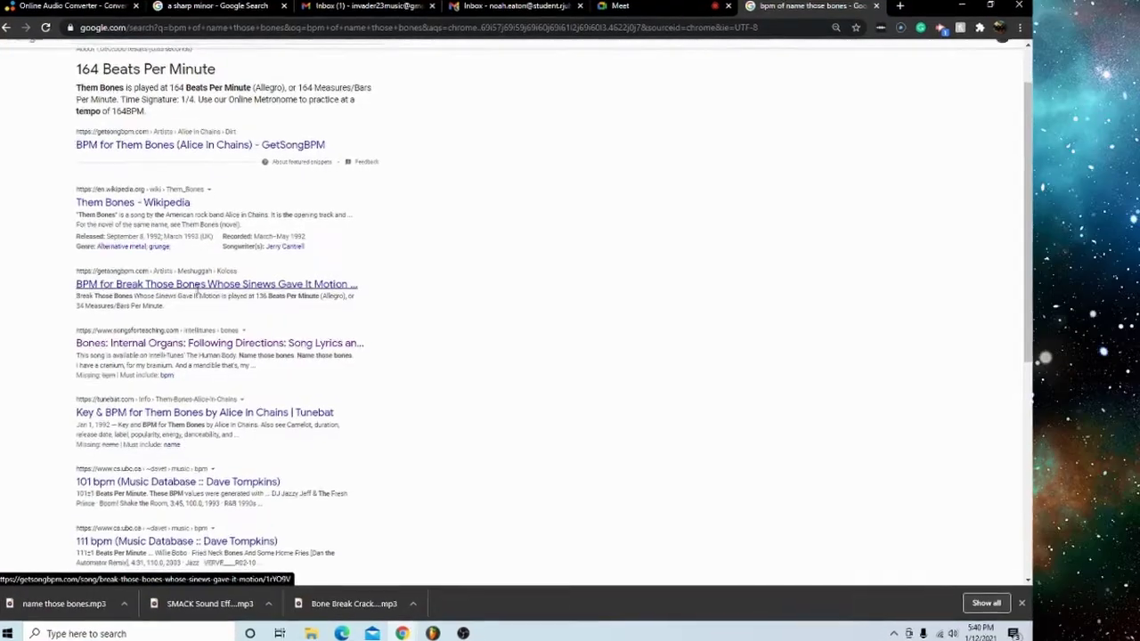
pyautogui.scroll(-1, 224, 298)
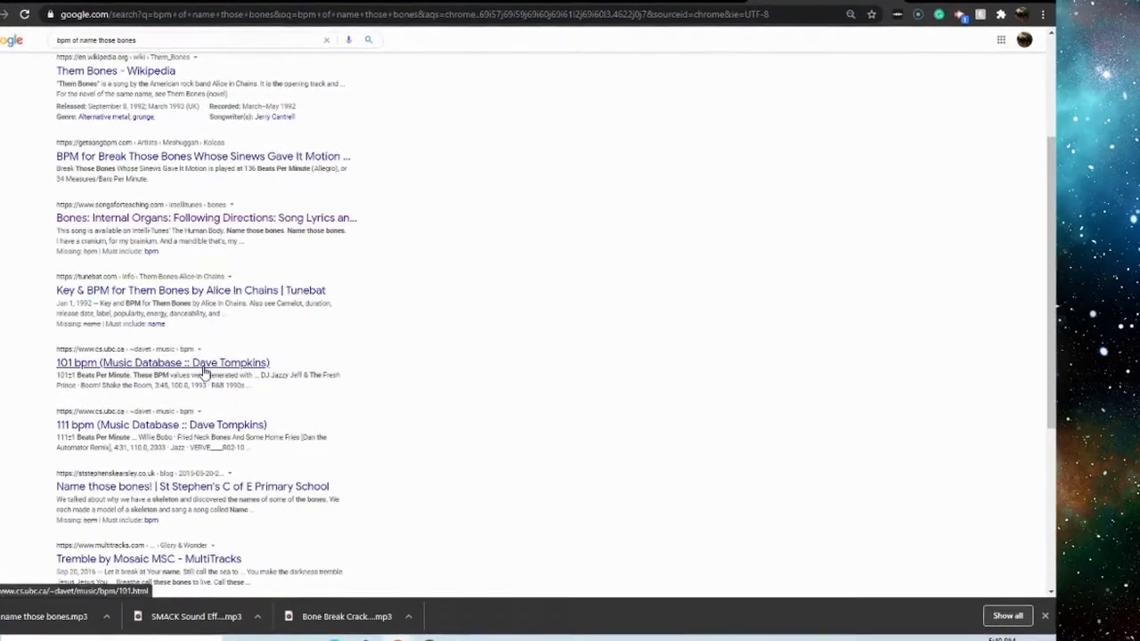
pyautogui.scroll(-2, 192, 373)
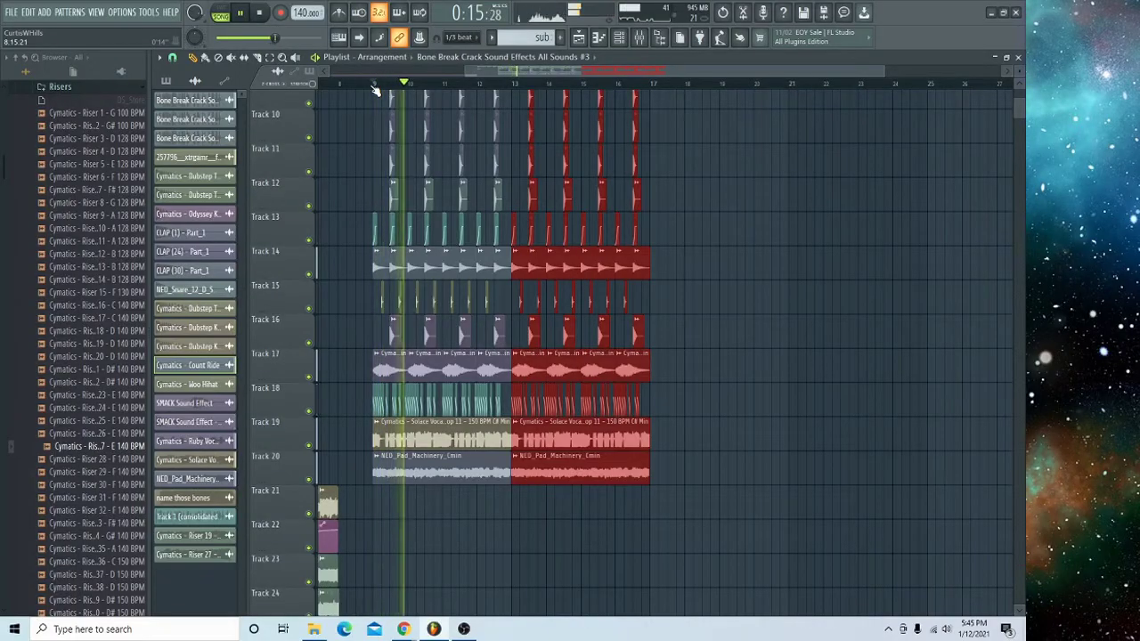
# - Scroll back up and deselect the duplicated clips in the playlist
pyautogui.scroll(5, 656, 356)
pyautogui.click(659, 360)
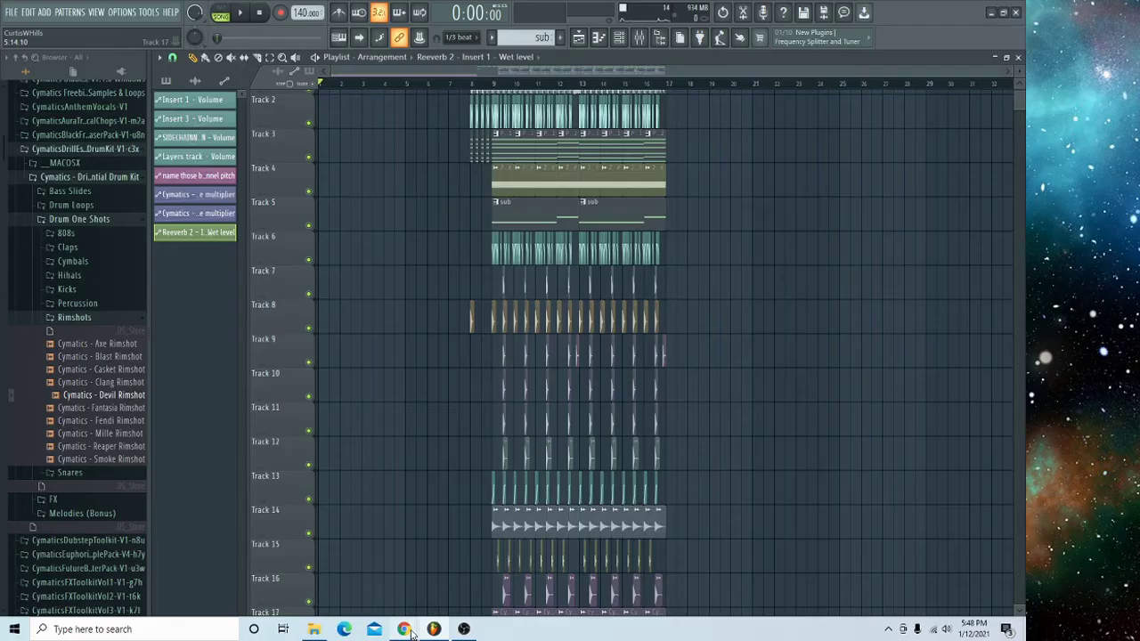
pyautogui.moveTo(422, 632)
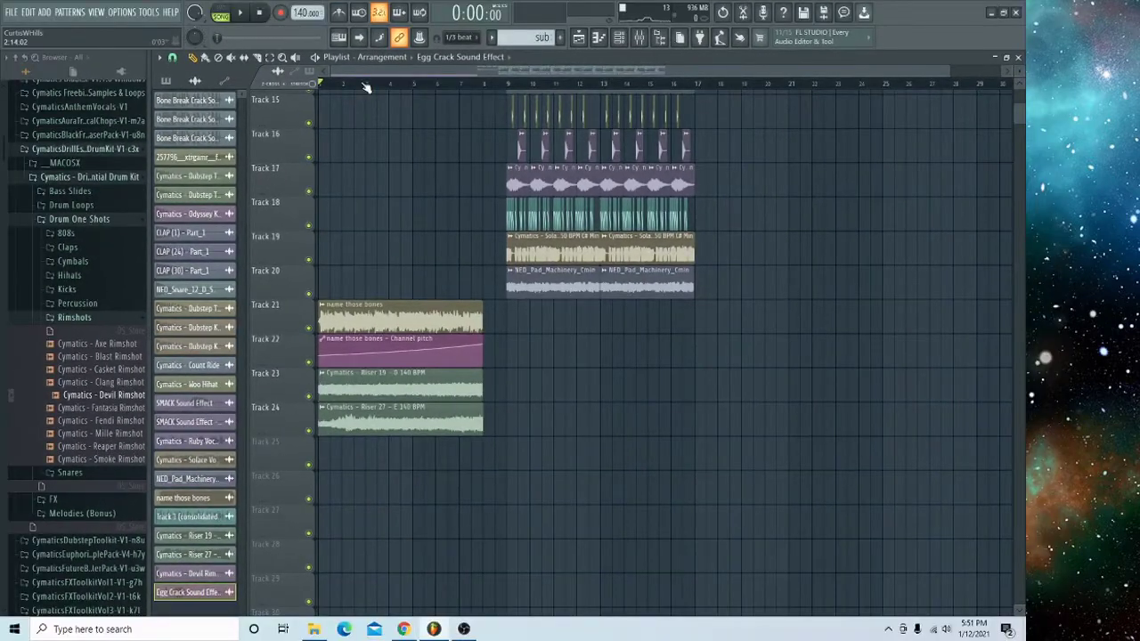
# - Play the arrangement through the bones intro and duplicated beat, then stop it
pyautogui.press('space')
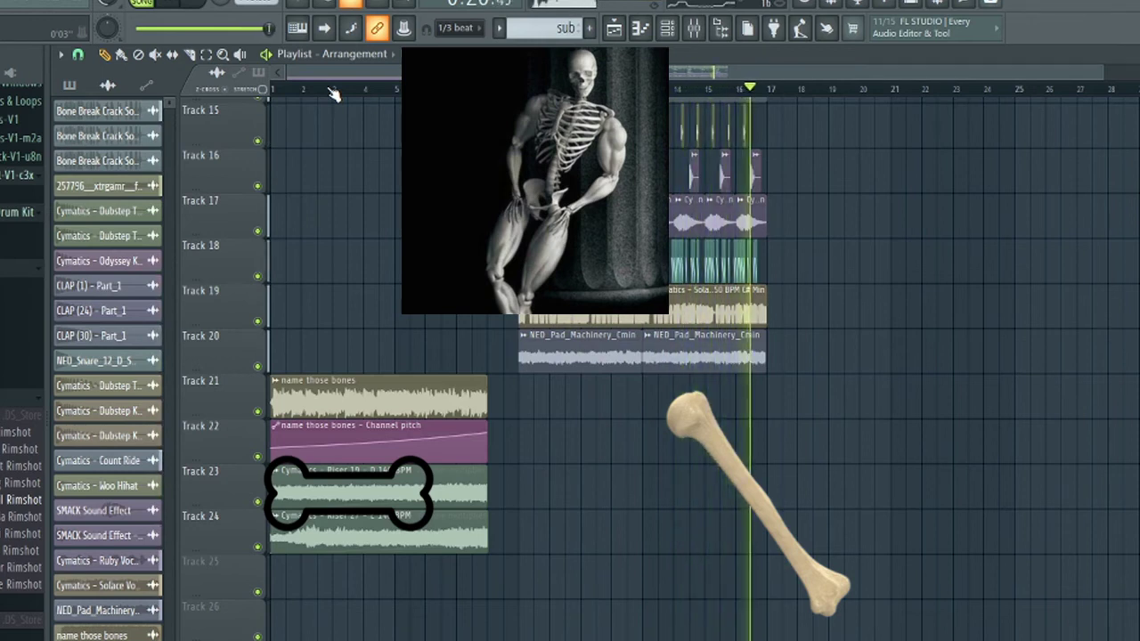
pyautogui.press('space')
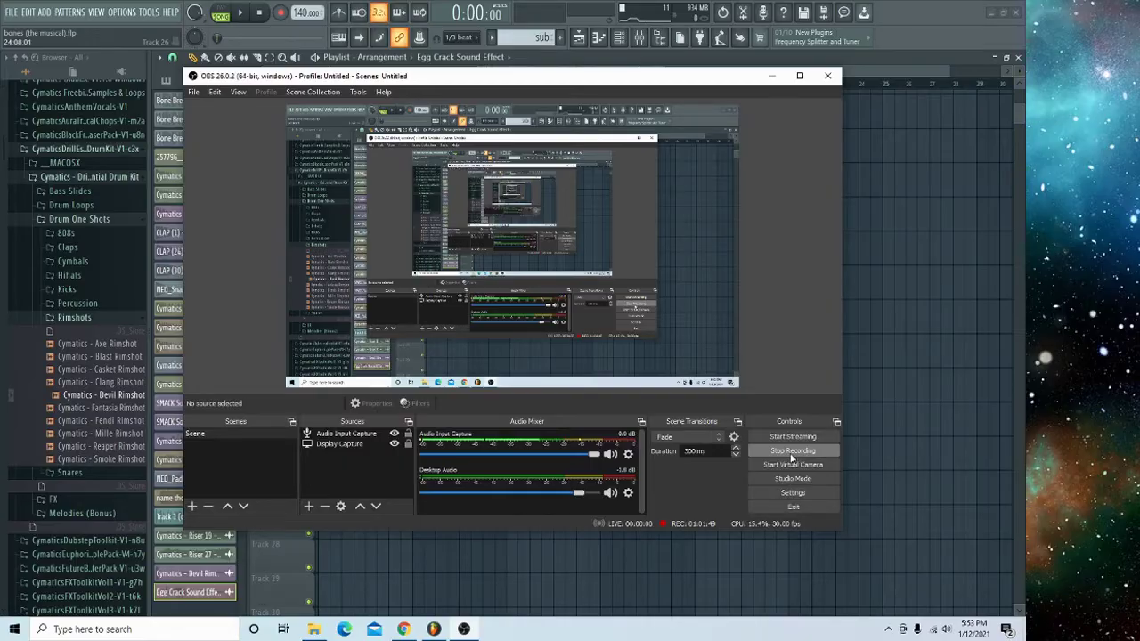